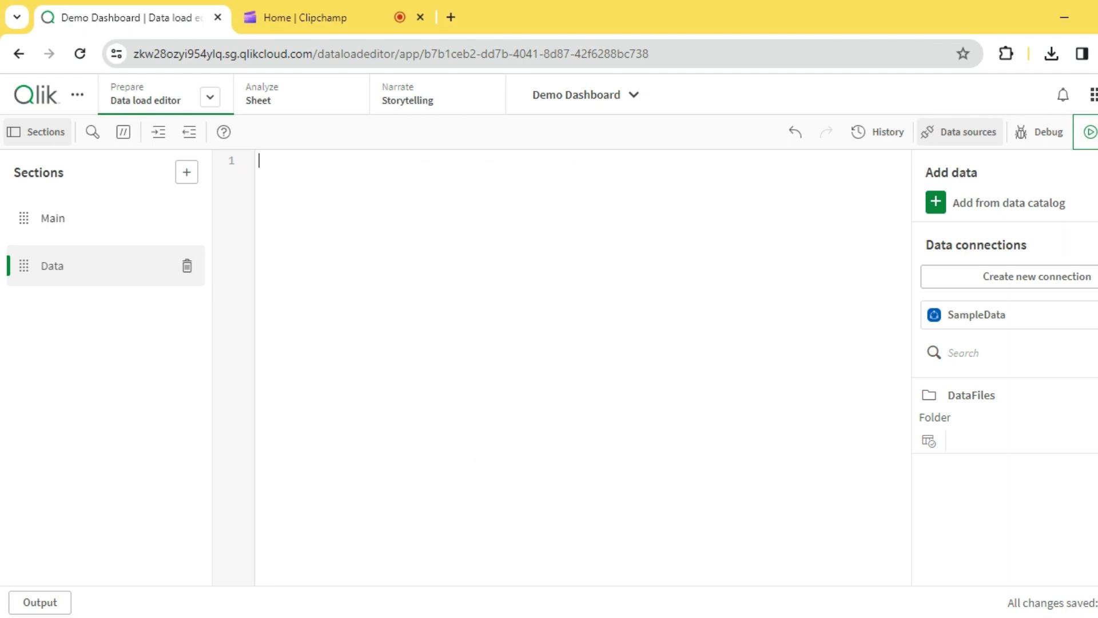
Switch to the Sales Orders.xls workbook in Excel and examine the Product_Id and Product table on Sheet1
mouse_move(272, 616)
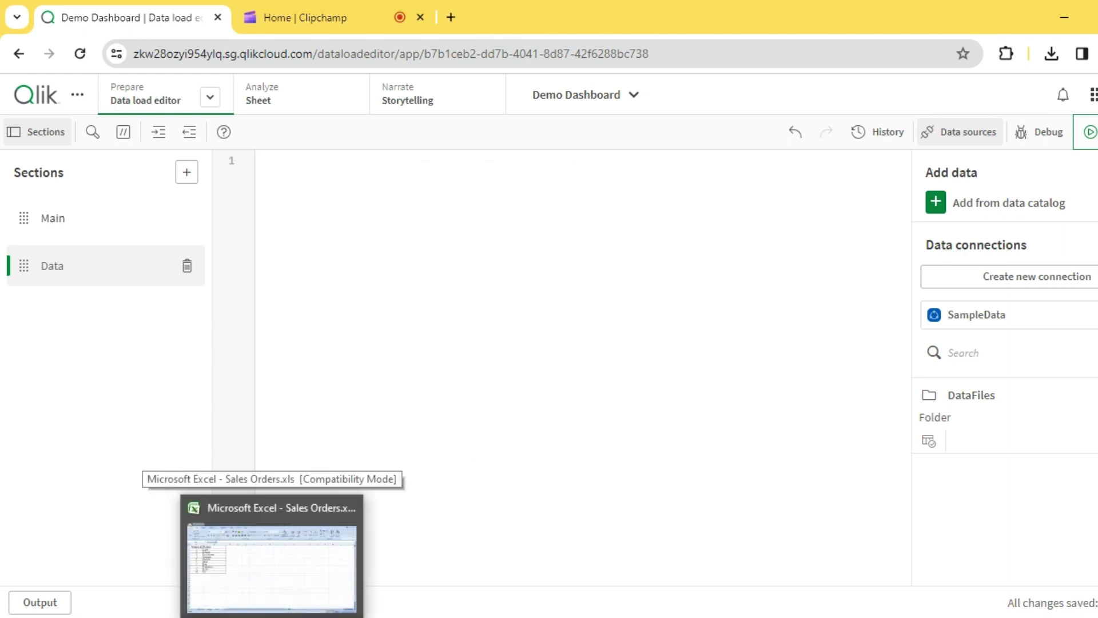
click(272, 566)
click(400, 381)
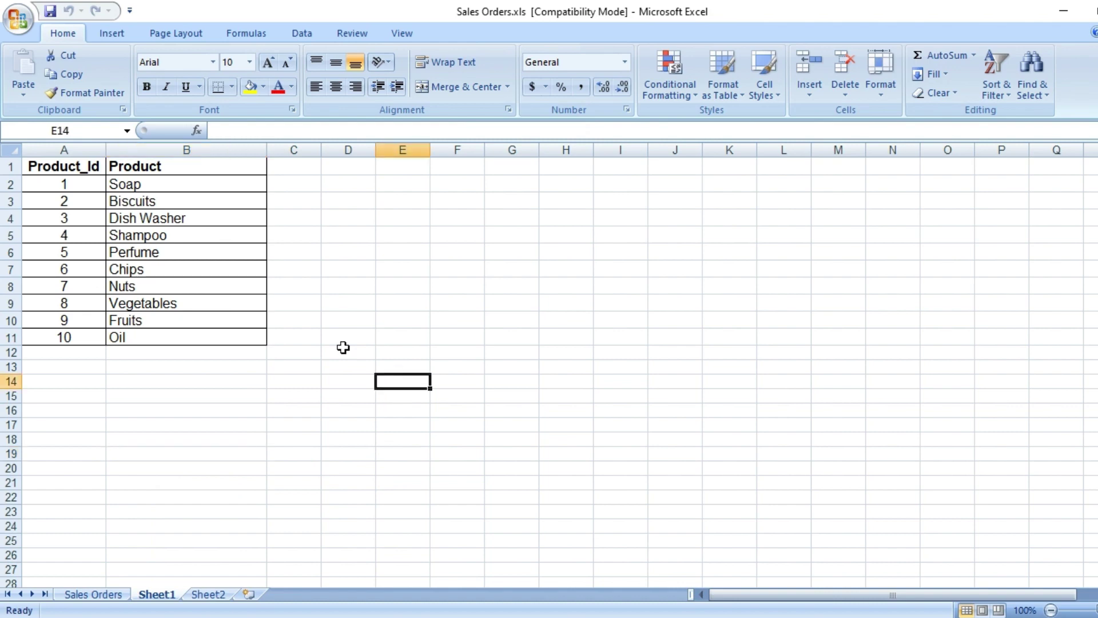
drag(54, 167, 207, 338)
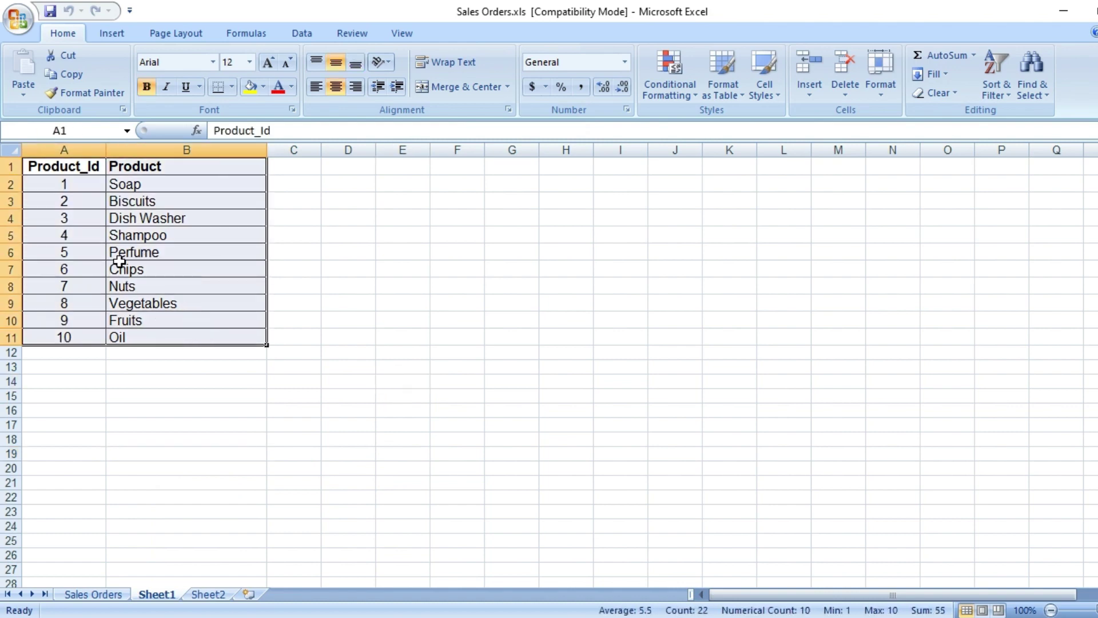
click(82, 196)
click(89, 264)
click(96, 332)
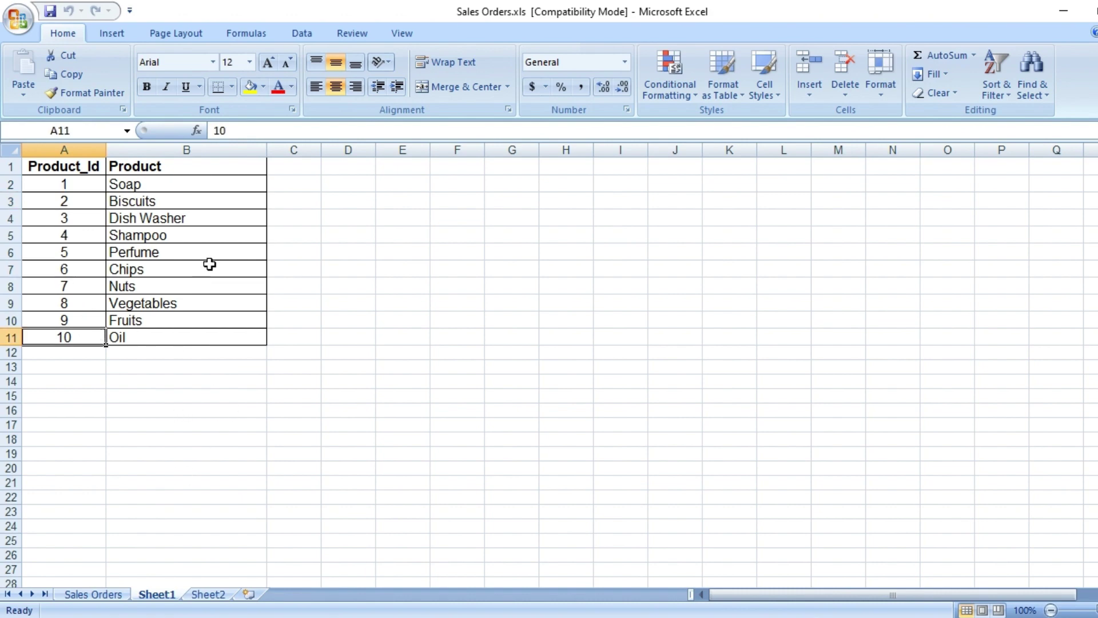
Examine the Product_Id and Sales table on Sheet2 and compare its rows with the product list on Sheet1
click(206, 594)
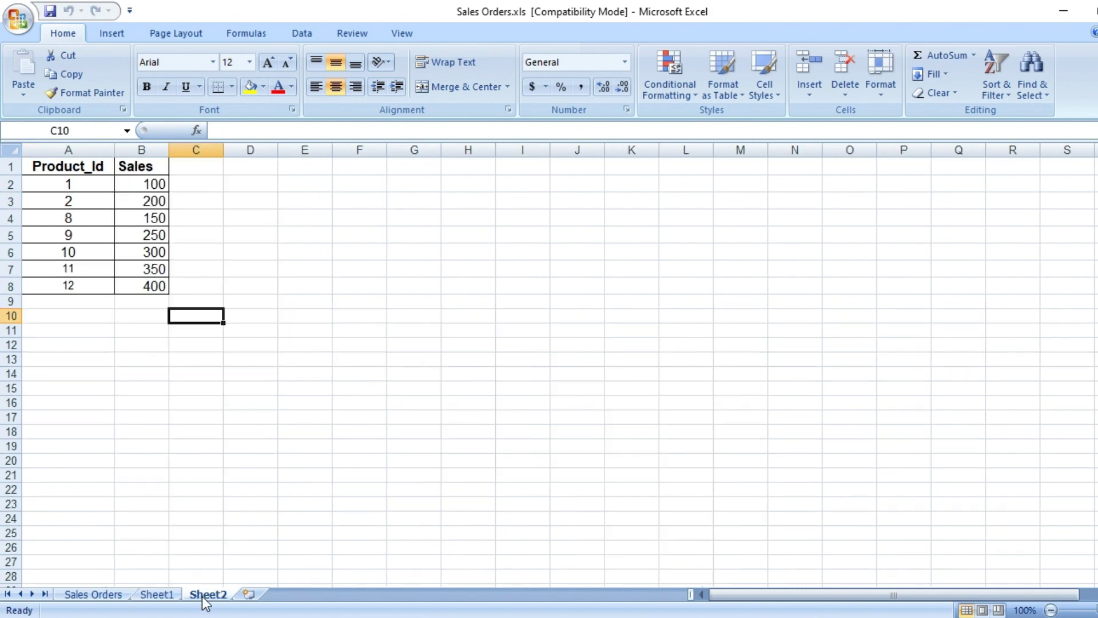
click(144, 182)
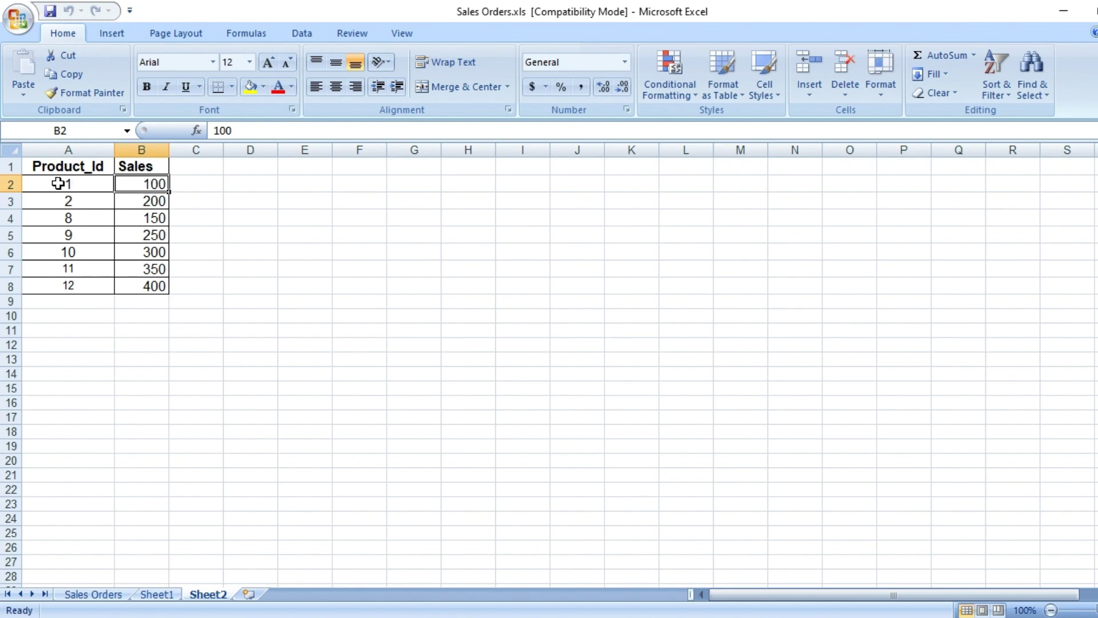
click(163, 594)
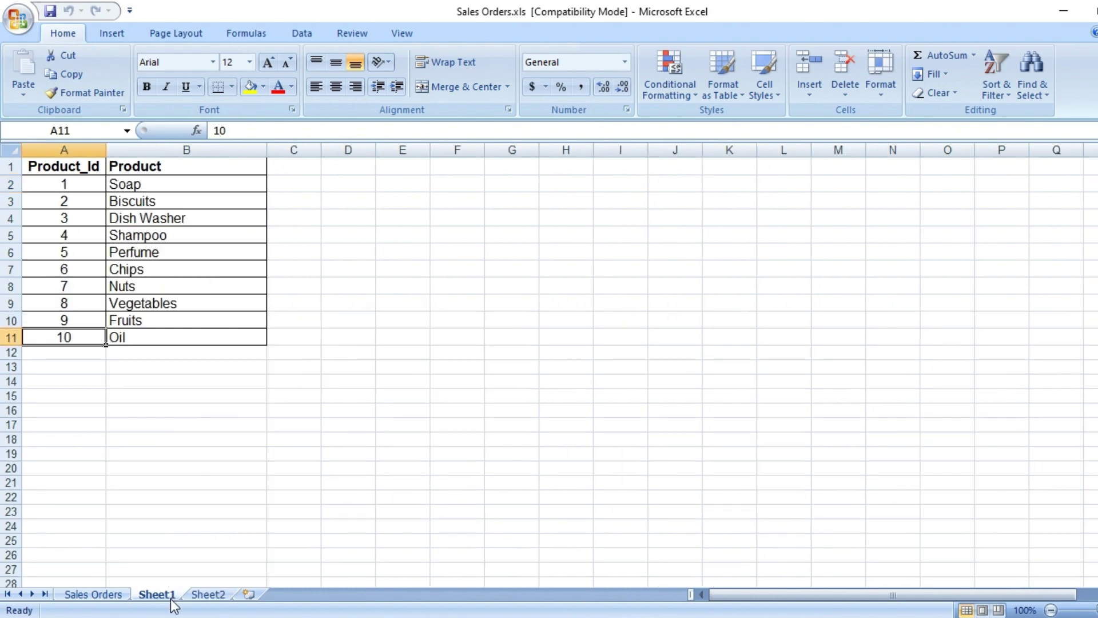
click(127, 380)
click(208, 594)
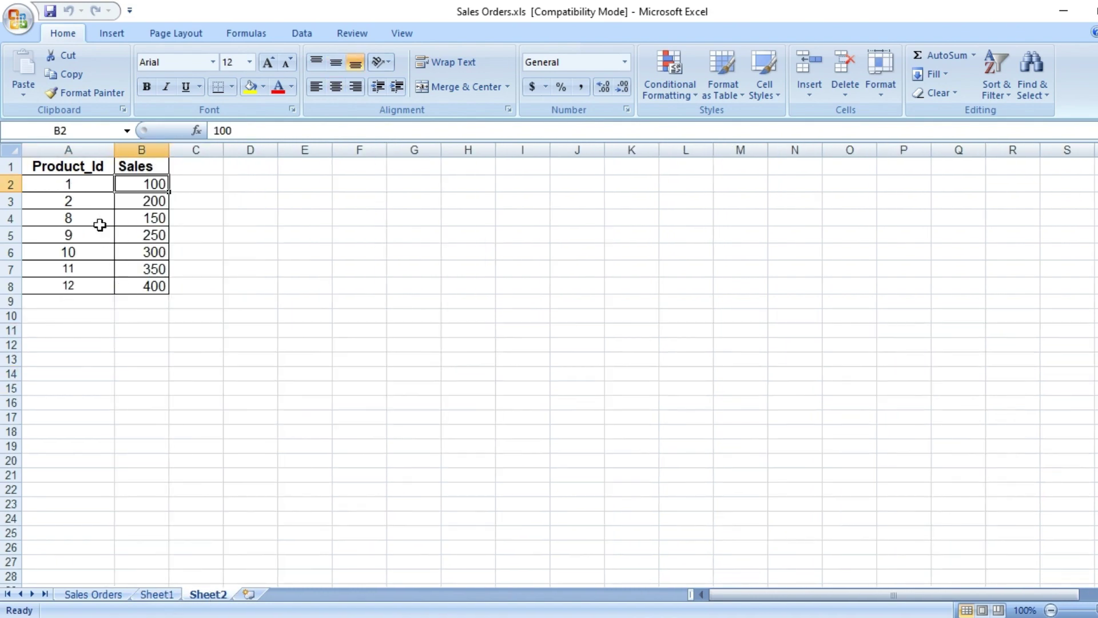
click(81, 186)
drag(80, 185, 133, 243)
click(80, 268)
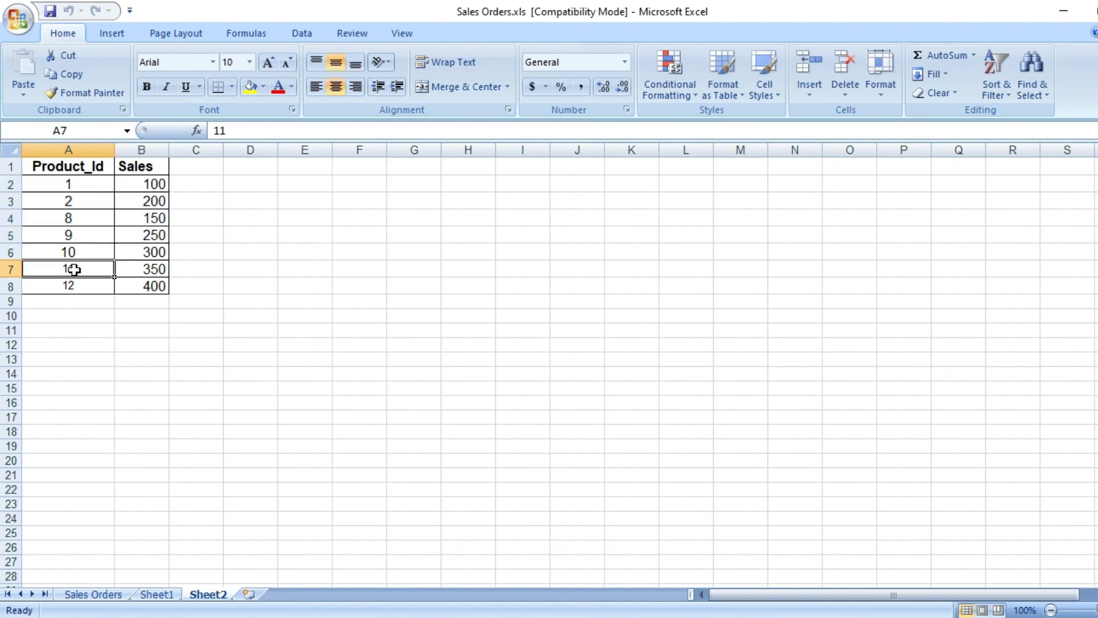
drag(67, 270, 137, 287)
click(145, 343)
Check whether product IDs 11 and 12 from Sheet2 exist in the product list on Sheet1
click(91, 271)
click(86, 283)
click(160, 593)
click(91, 319)
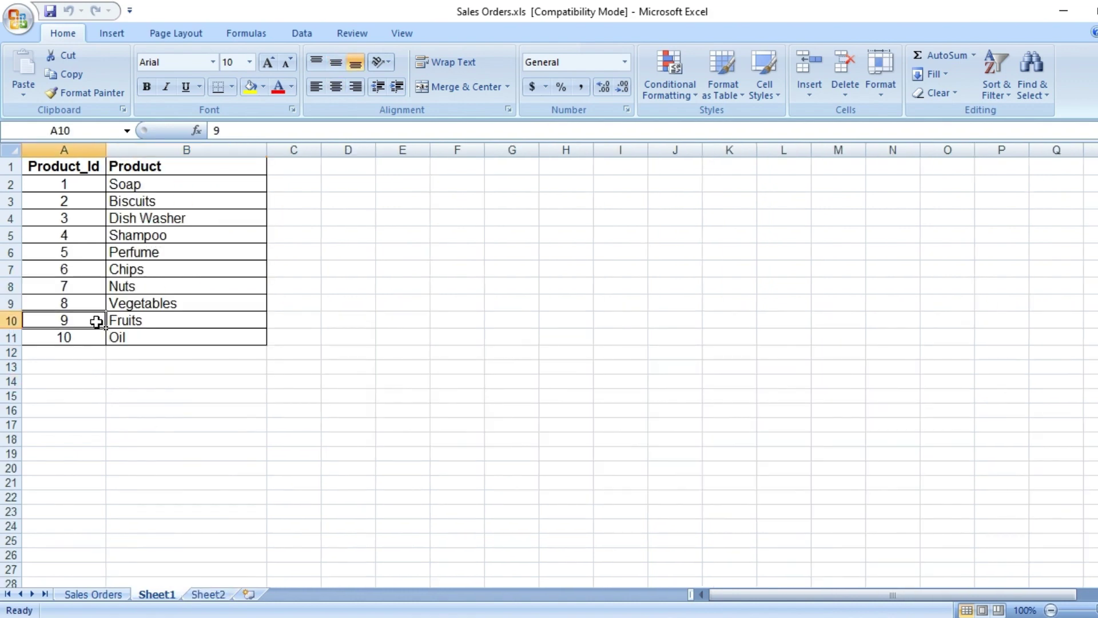
click(94, 343)
click(88, 365)
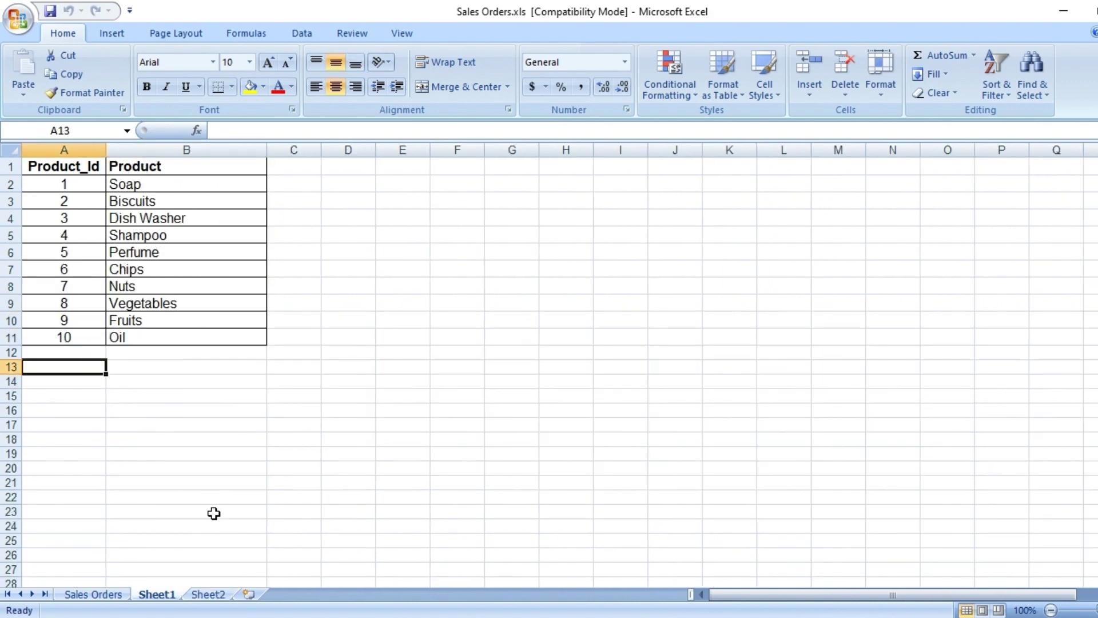
click(207, 594)
click(165, 372)
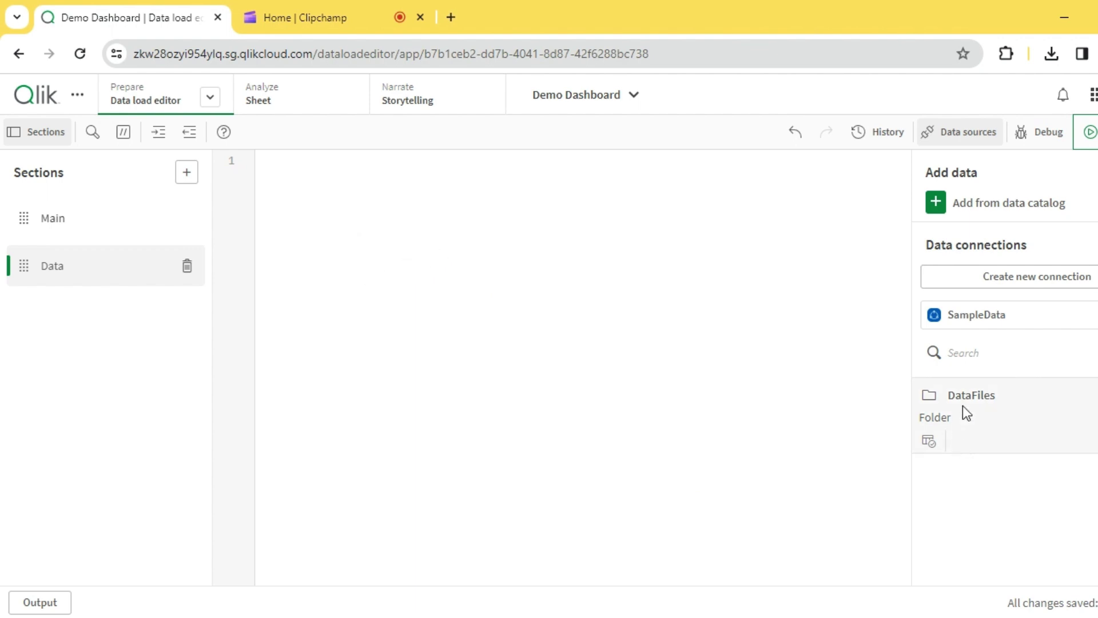
Switch to the Qlik data load editor and select Sales Orders.xls from the DataFiles folder as the data source
click(934, 444)
click(138, 366)
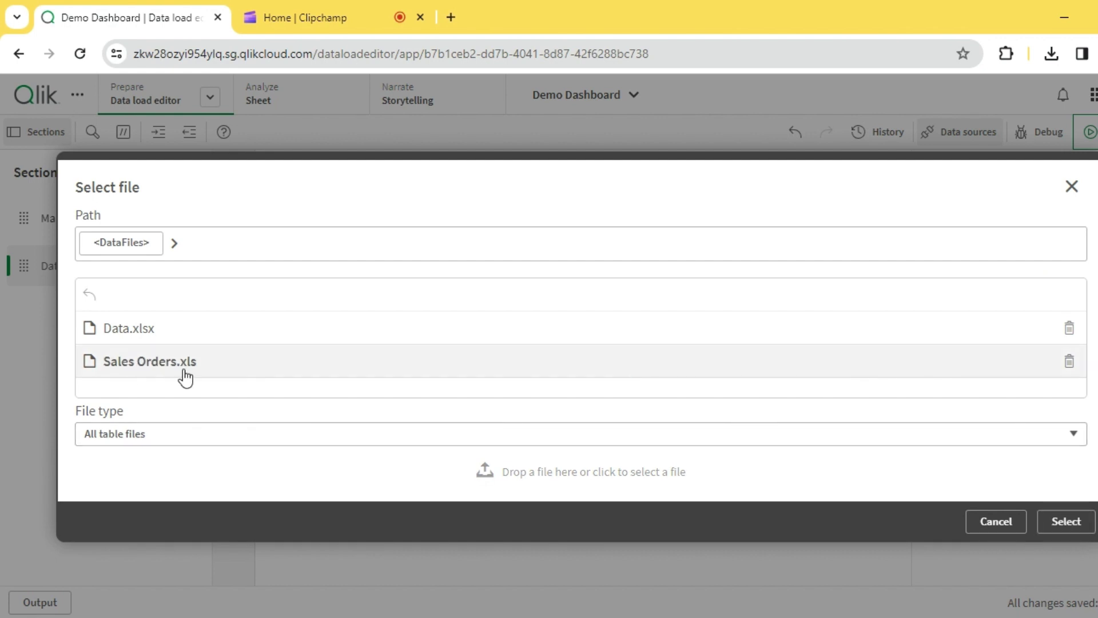
click(1066, 522)
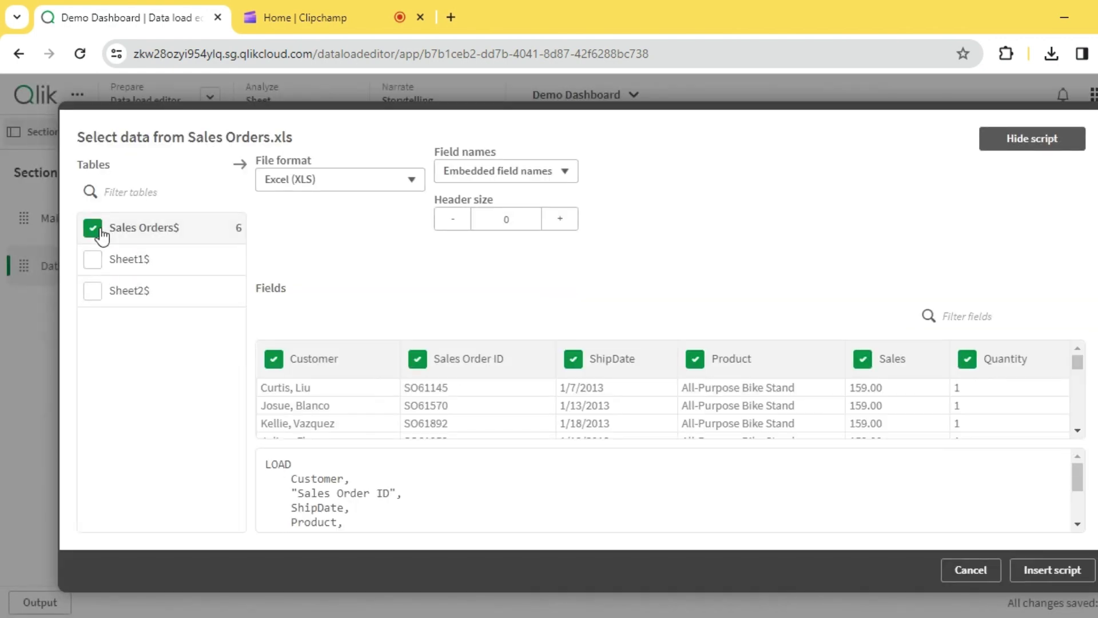
Exclude the Sales Orders$ table, include Sheet1$ and Sheet2$ with all their fields, and insert the load script
click(93, 228)
click(93, 260)
click(93, 292)
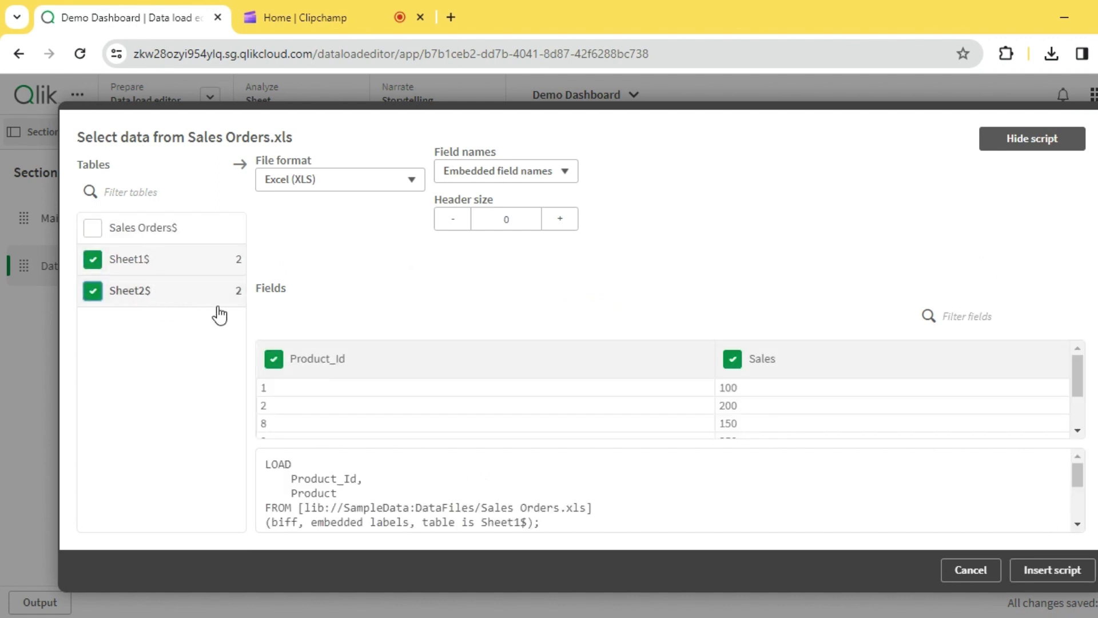
scroll(844, 422, down, 1)
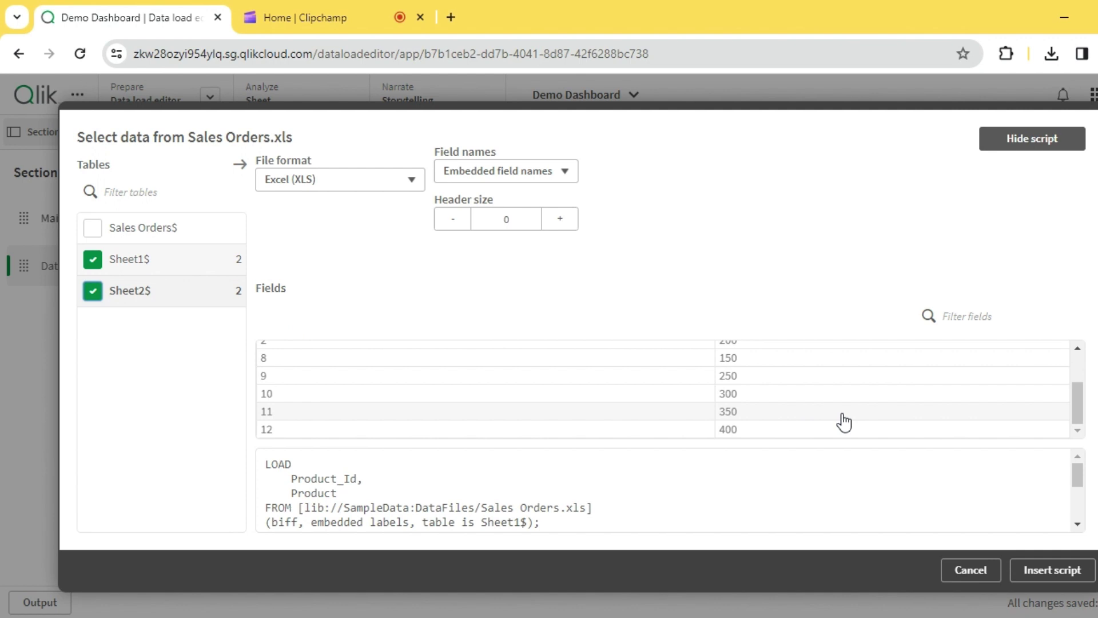
click(1069, 571)
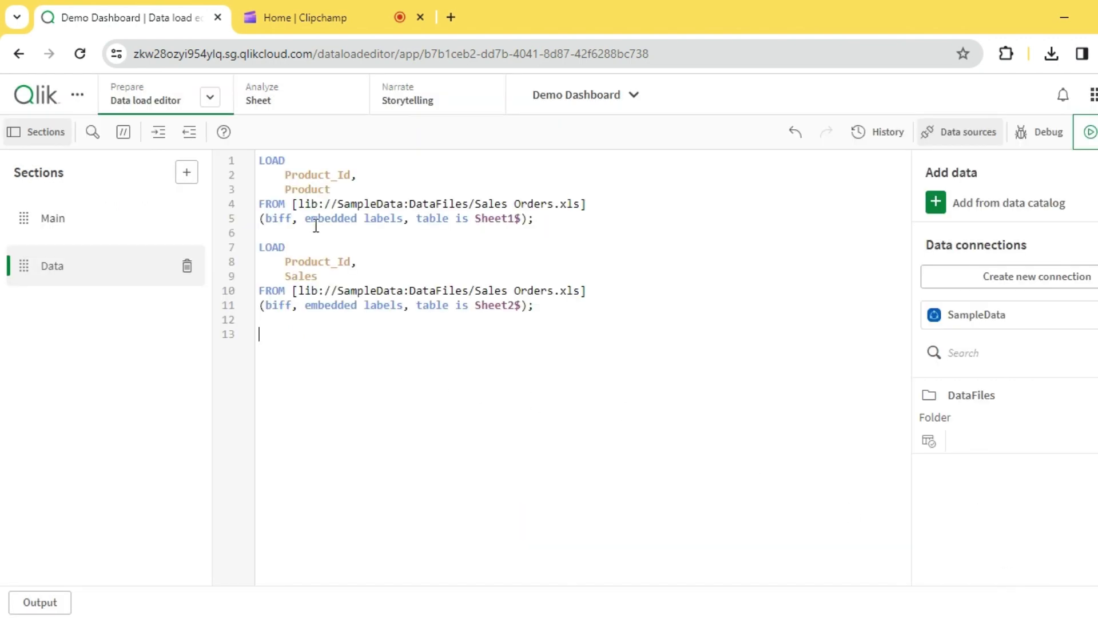
Label the Sheet1$ LOAD statement with the table name "Product_Details:" on its own line above it, followed by a blank line
click(259, 159)
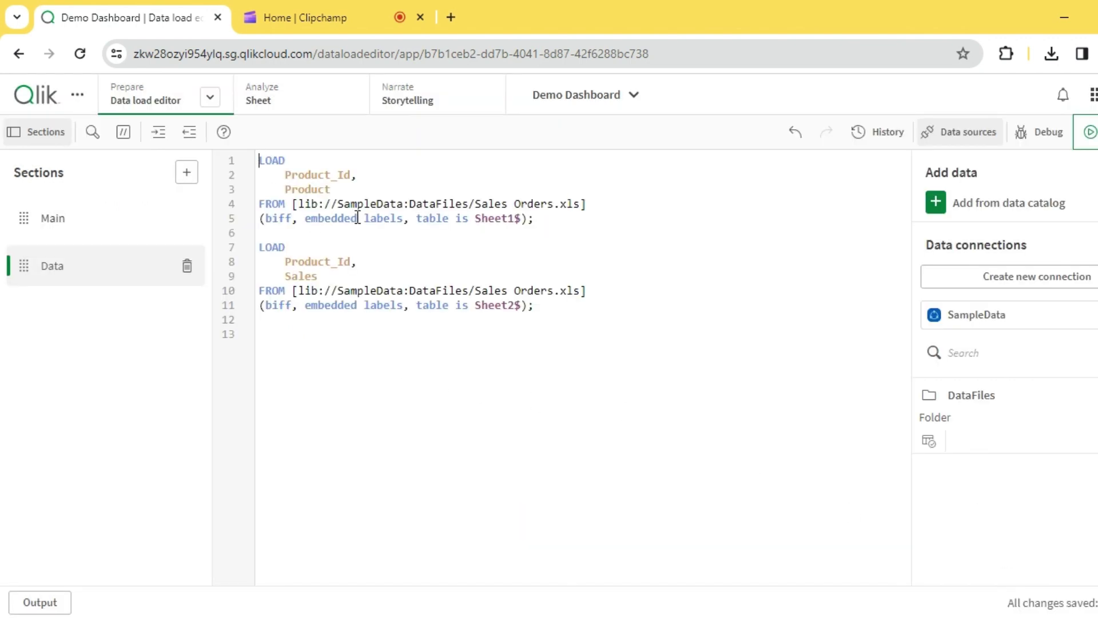
key(Return)
key(Up)
text(P)
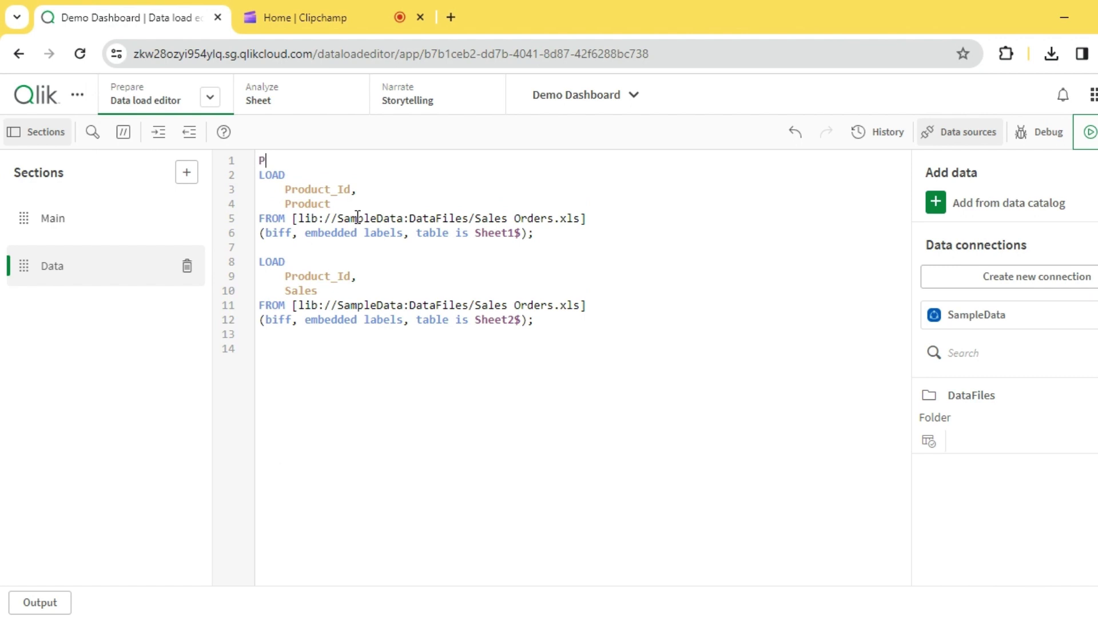
text(roduct)
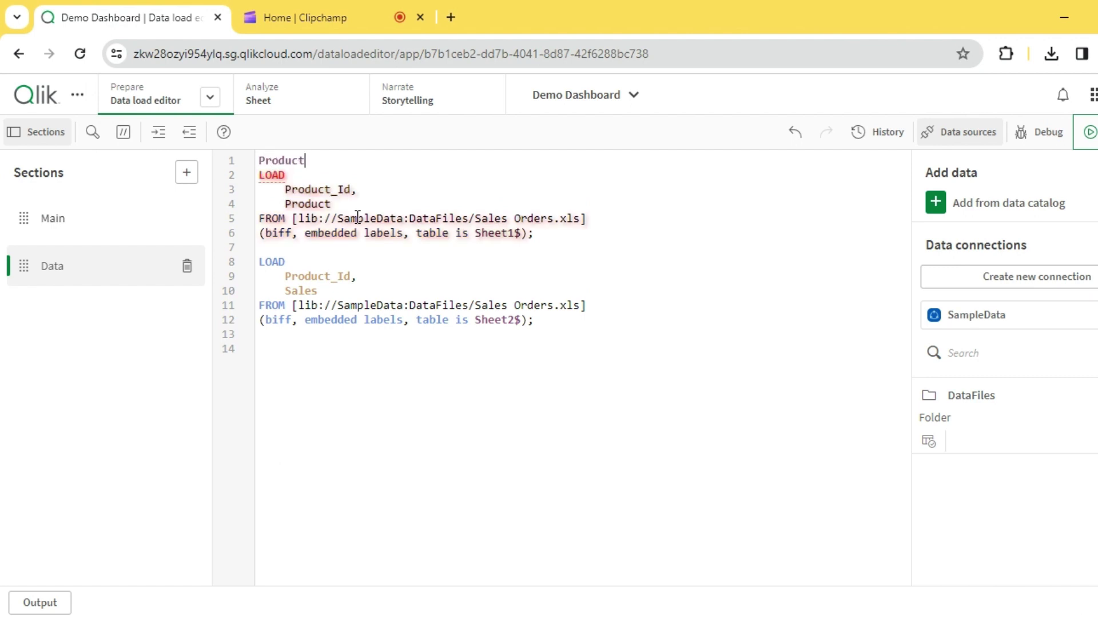
text(_Details:)
key(Return)
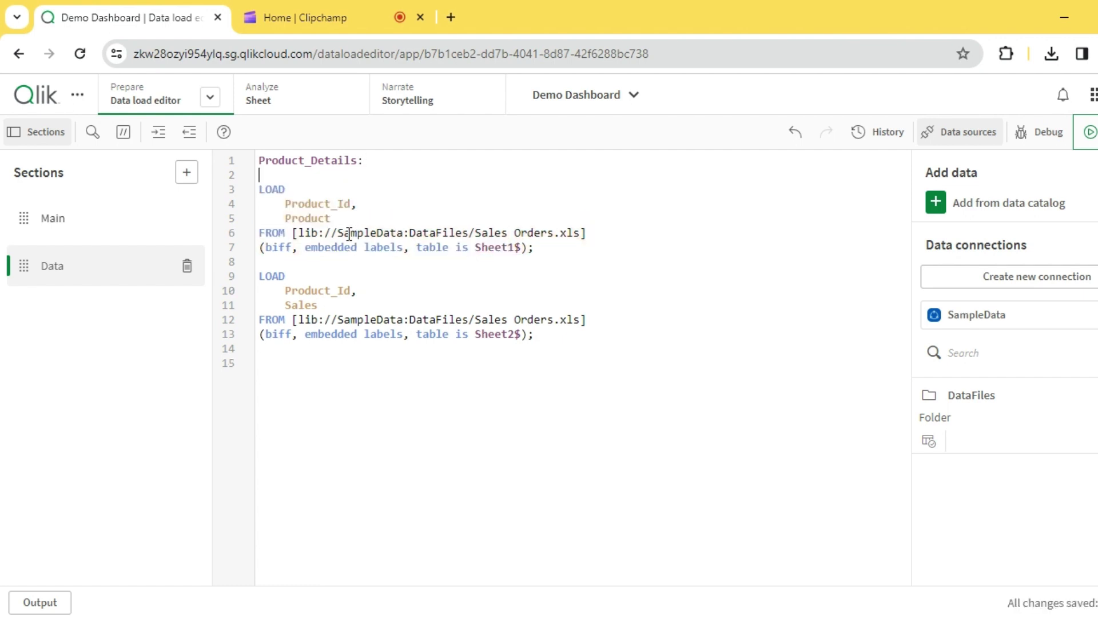
Insert two extra blank lines between the Sheet1$ and Sheet2$ LOAD statements and place the cursor there
key(Return)
key(Return)
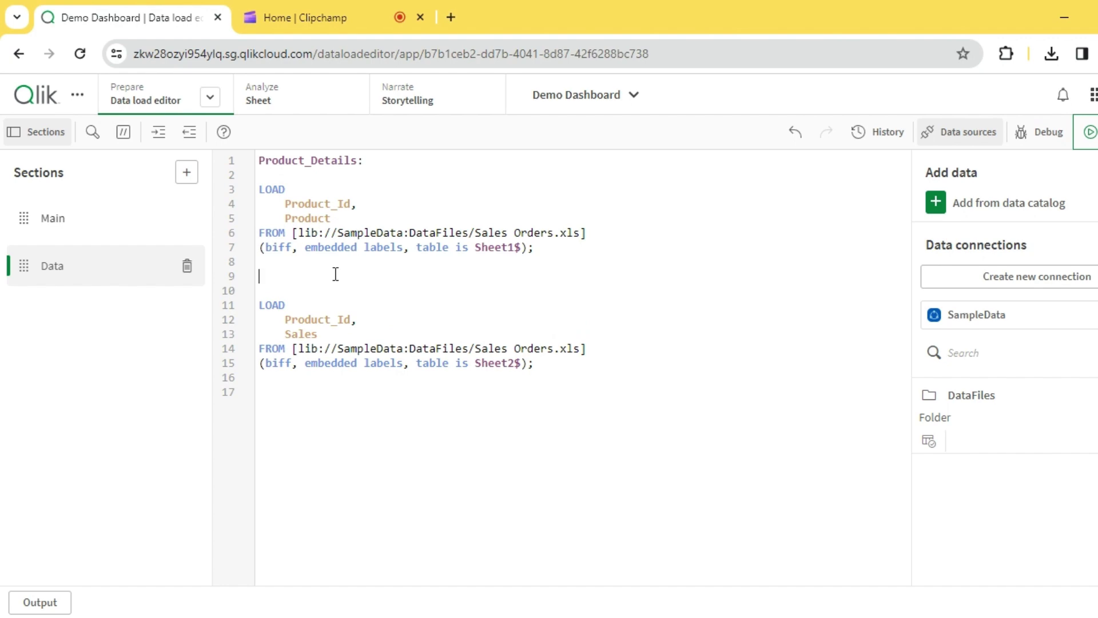
click(335, 273)
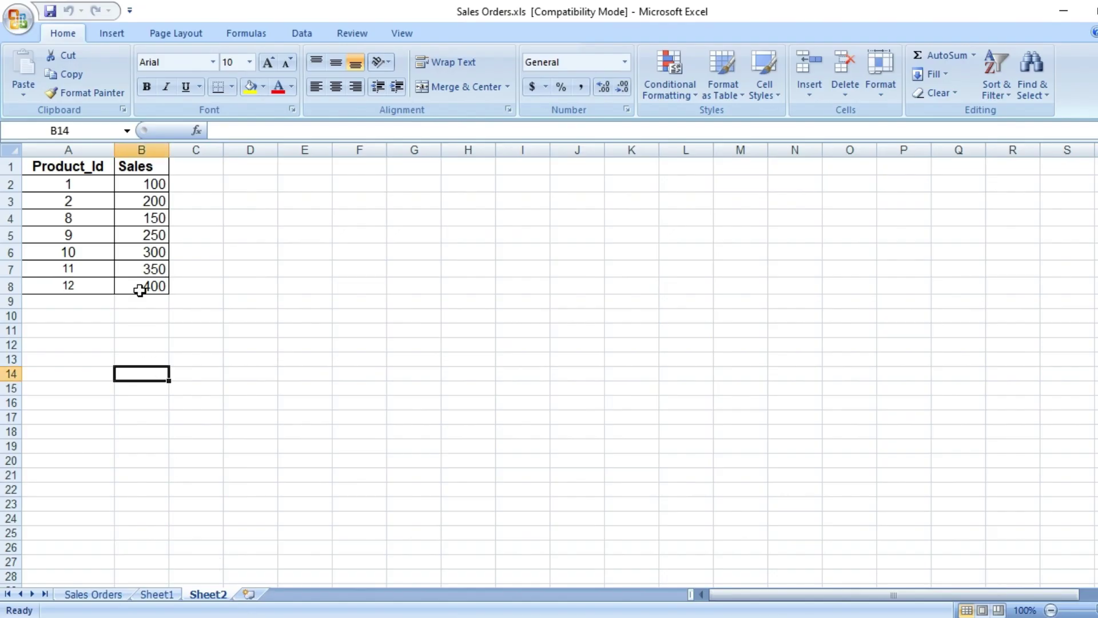
Switch to the Excel workbook and review the product table on Sheet1 and the sales table on Sheet2
click(161, 594)
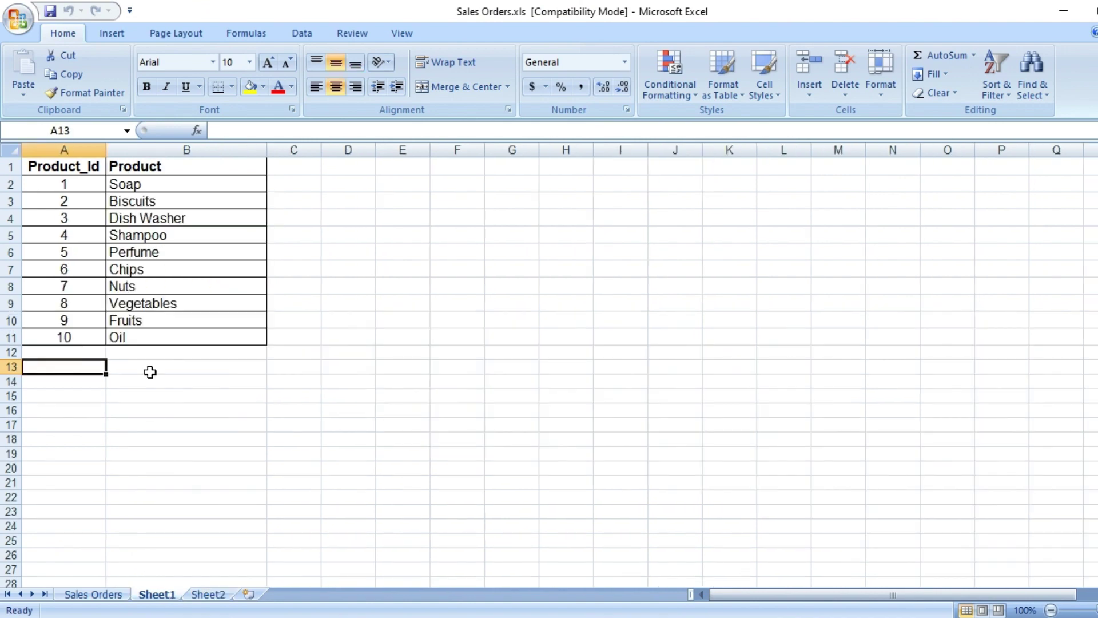
click(149, 370)
drag(55, 167, 217, 347)
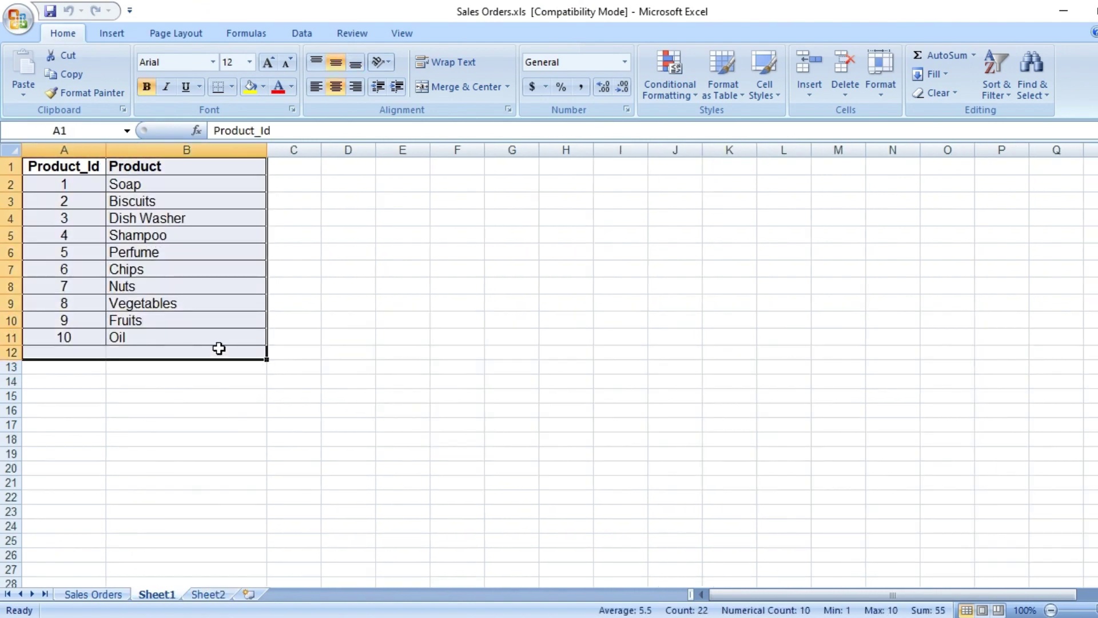
click(159, 259)
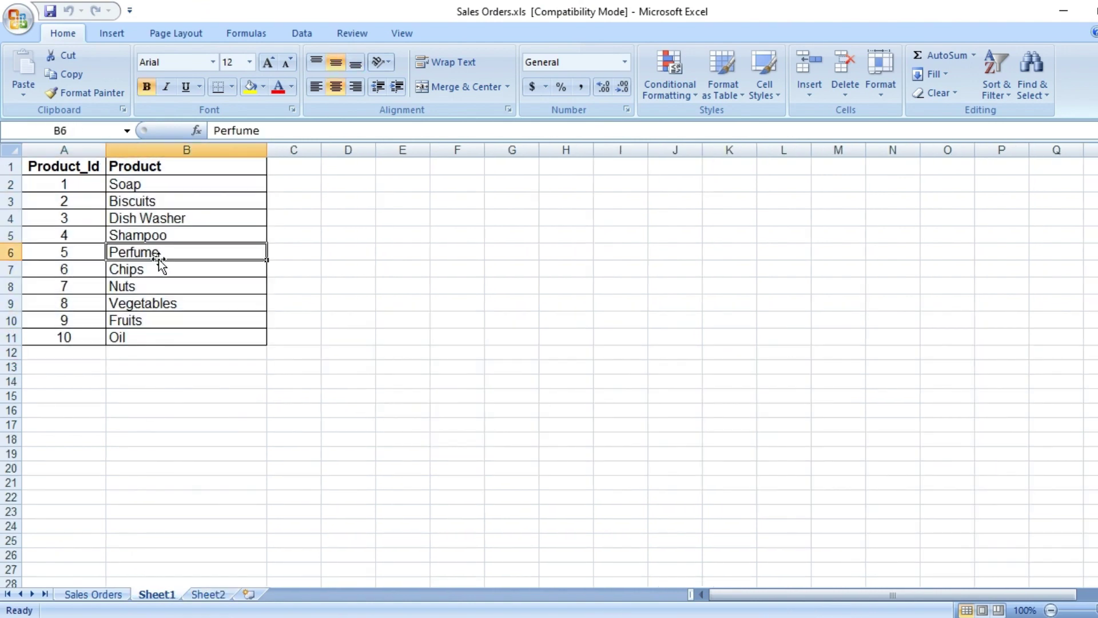
click(209, 594)
drag(78, 167, 167, 302)
click(97, 214)
click(84, 167)
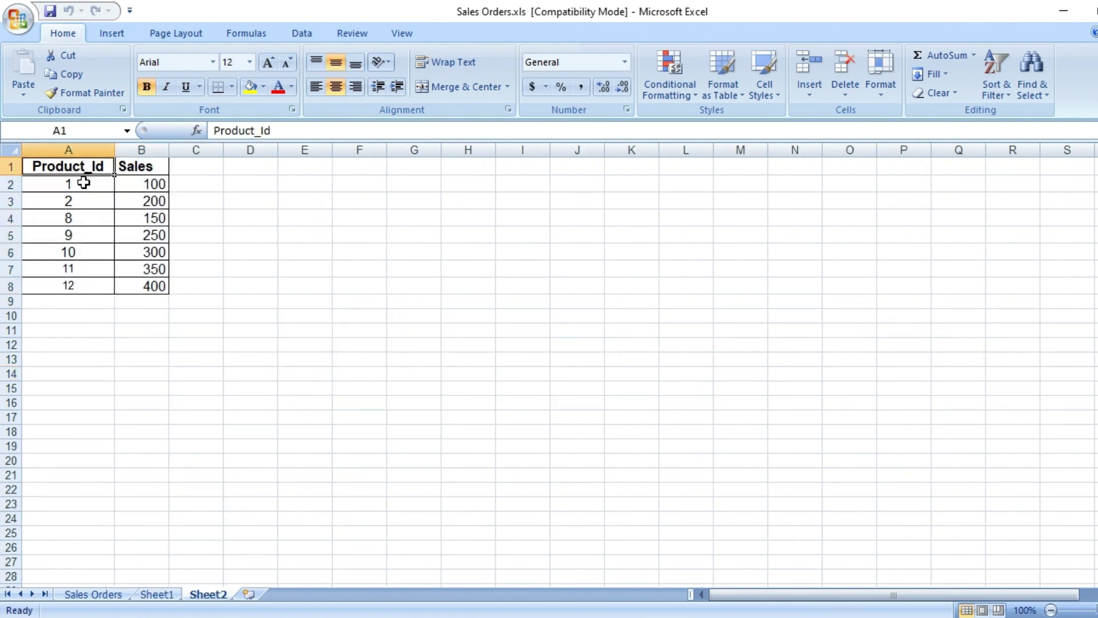
drag(83, 183, 86, 280)
click(97, 365)
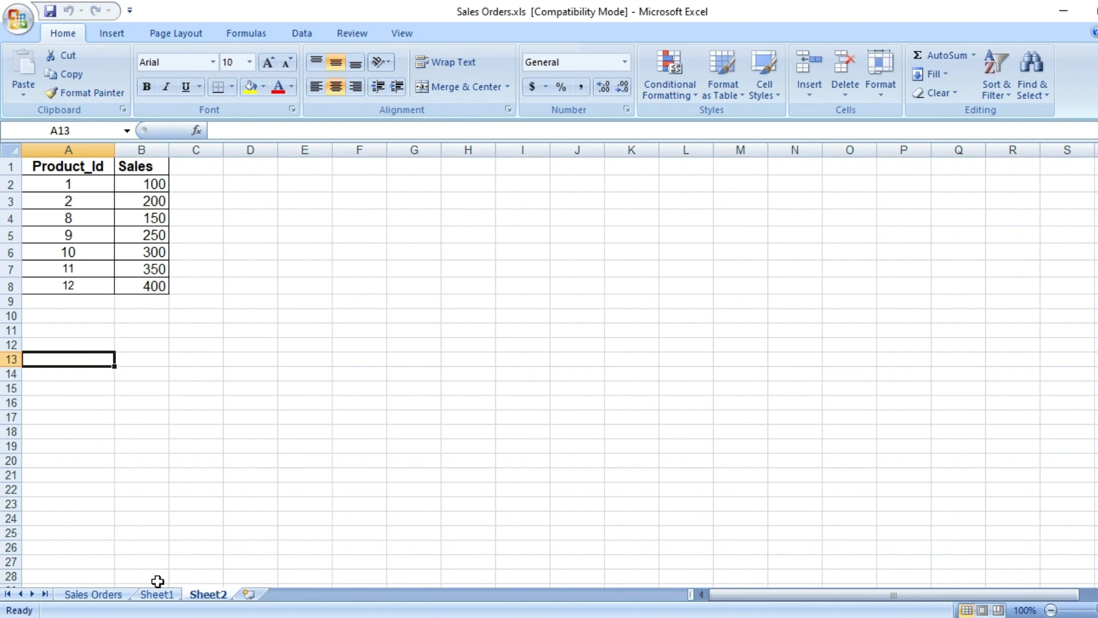
Compare the full product table on Sheet1 with the matching Product_Id rows on Sheet2 for the join
click(156, 594)
click(157, 394)
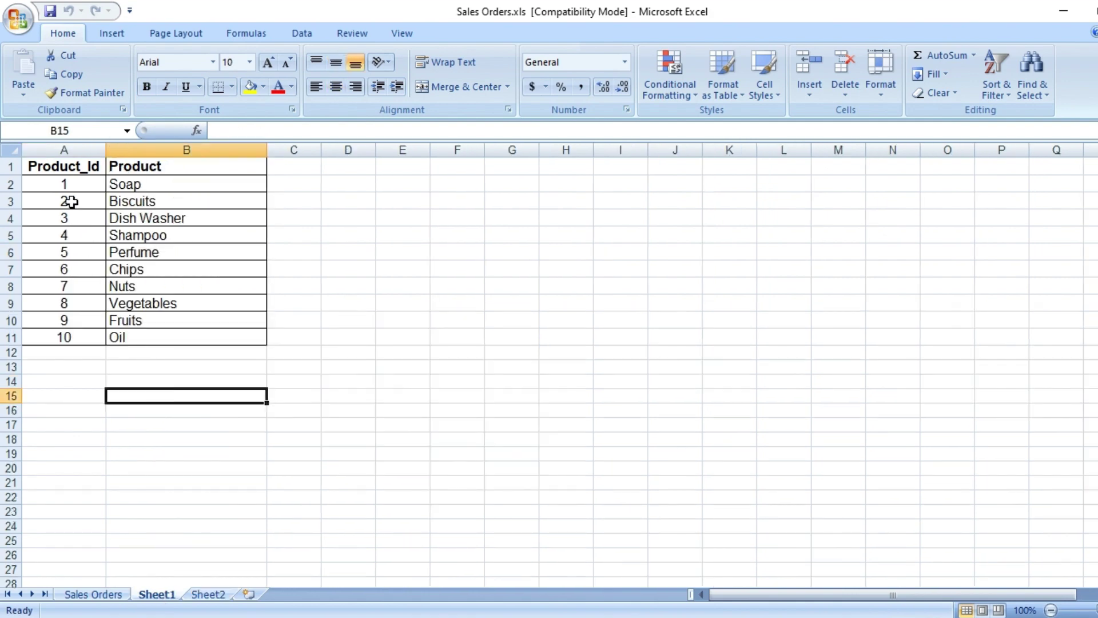
drag(69, 168, 176, 337)
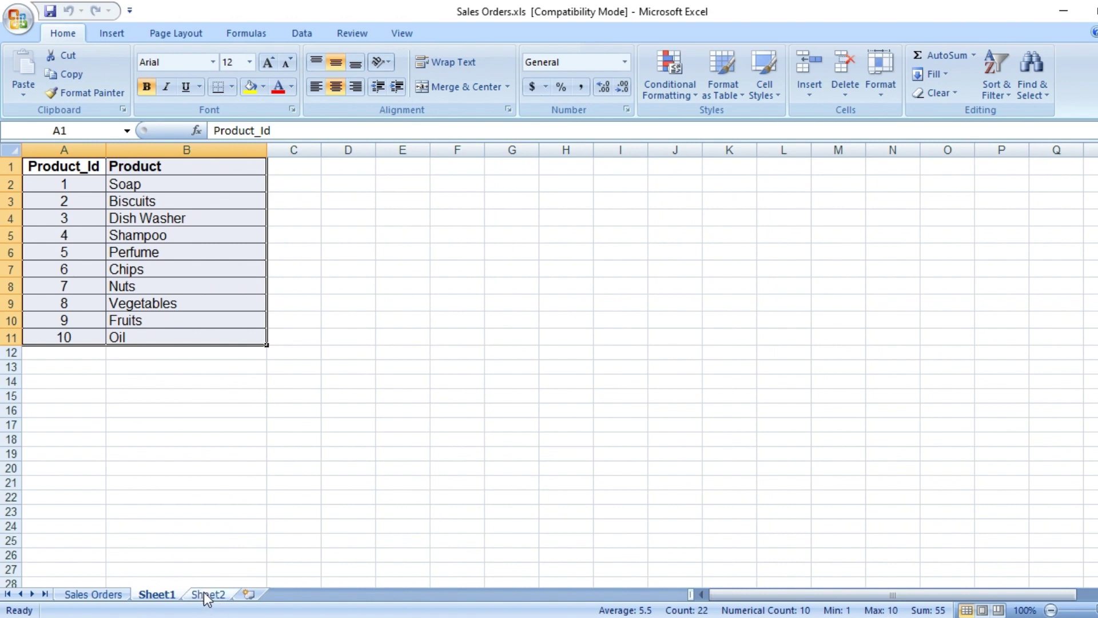
click(77, 205)
click(83, 227)
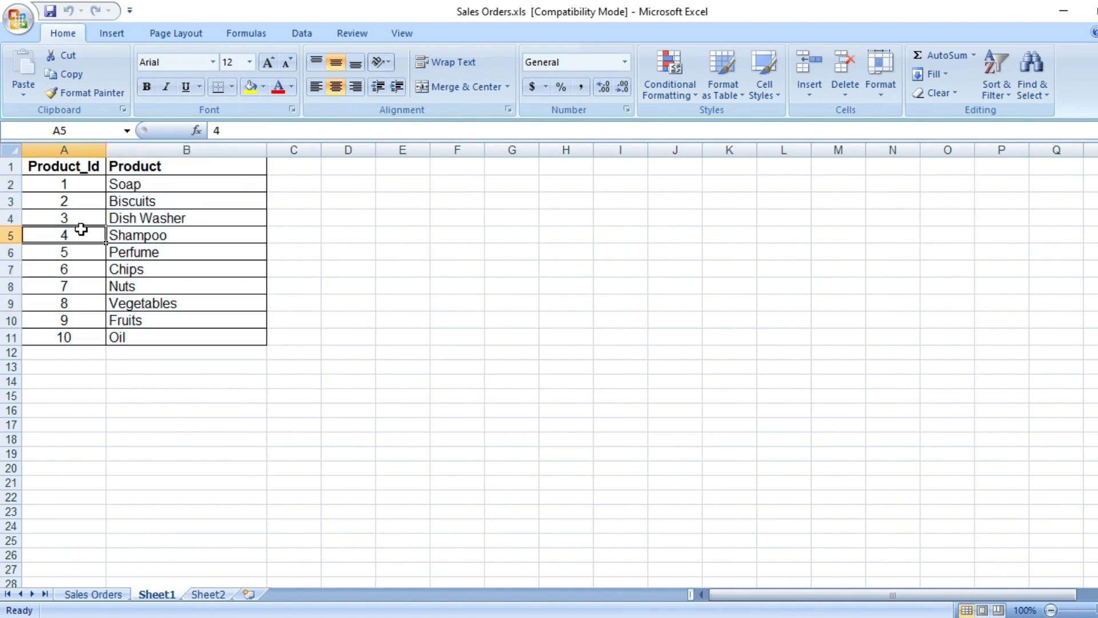
click(207, 594)
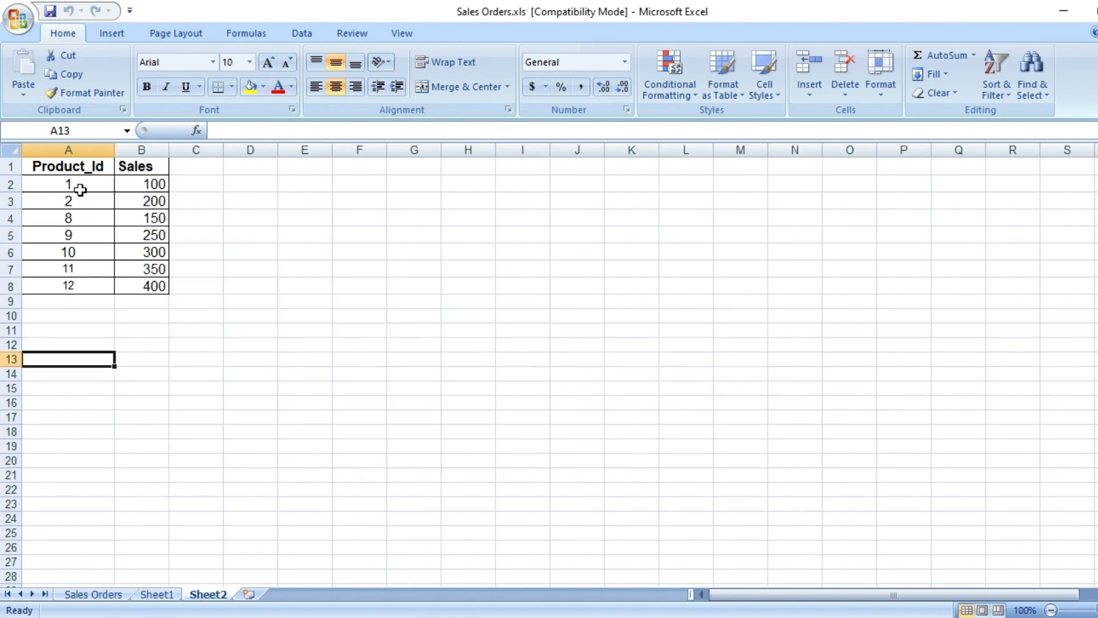
drag(81, 186, 155, 236)
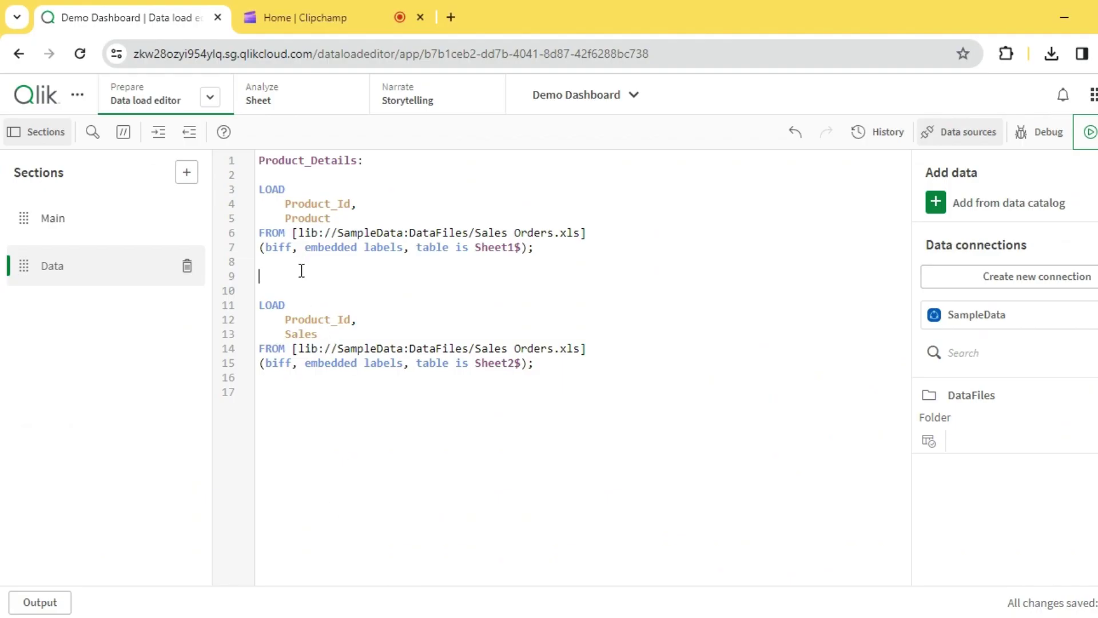
Switch to the Qlik load script and add the prefix "Left Join (Product_Details)" above the Sheet2$ LOAD statement
text(t Join)
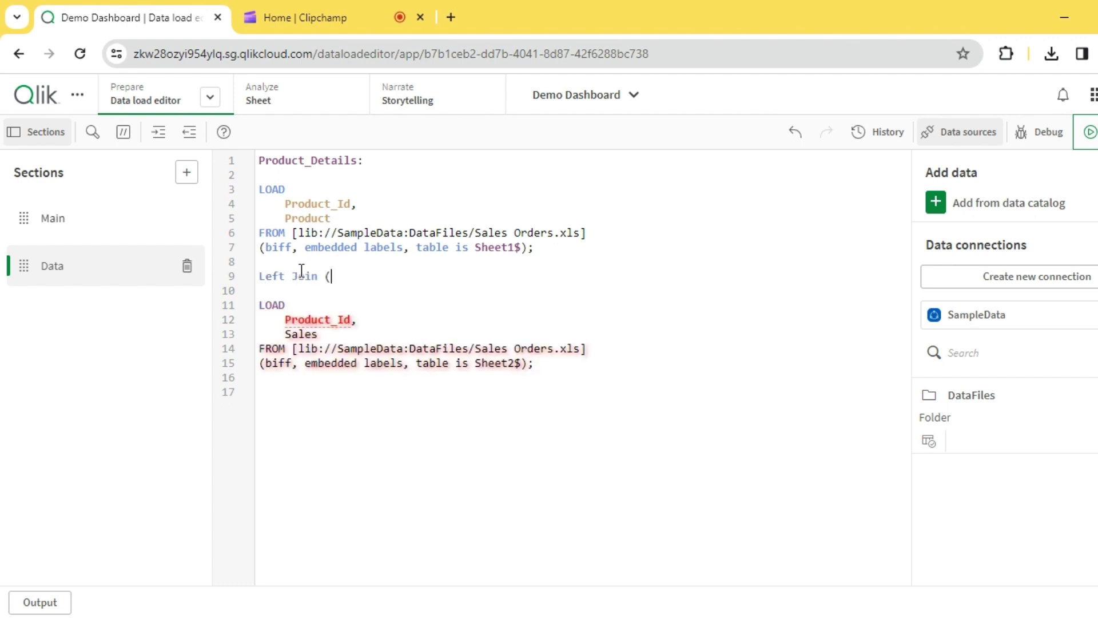
text( (pro)
key(Return)
text())
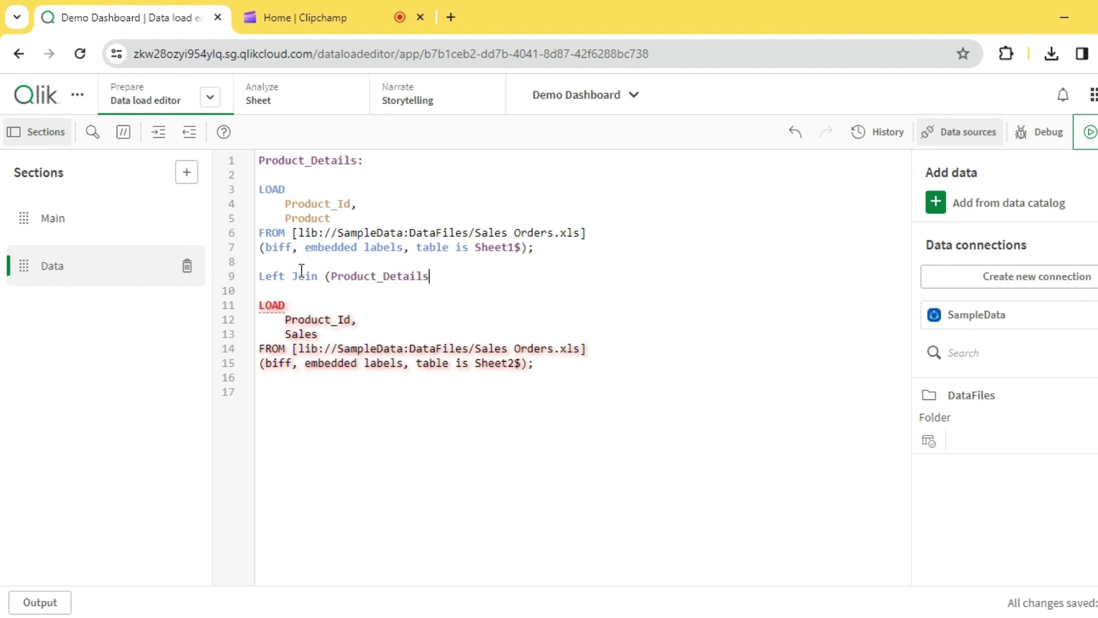
Examine the Left Join prefix, its Product_Details target and the Sheet1$ and Sheet2$ LOAD statements it combines
click(360, 296)
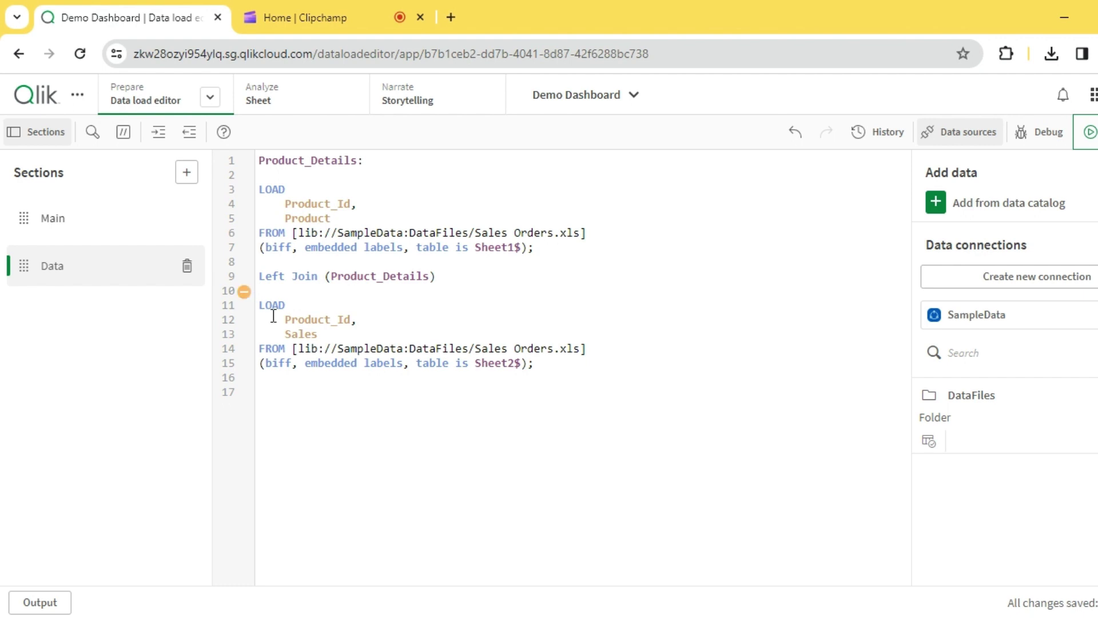
drag(265, 292, 357, 376)
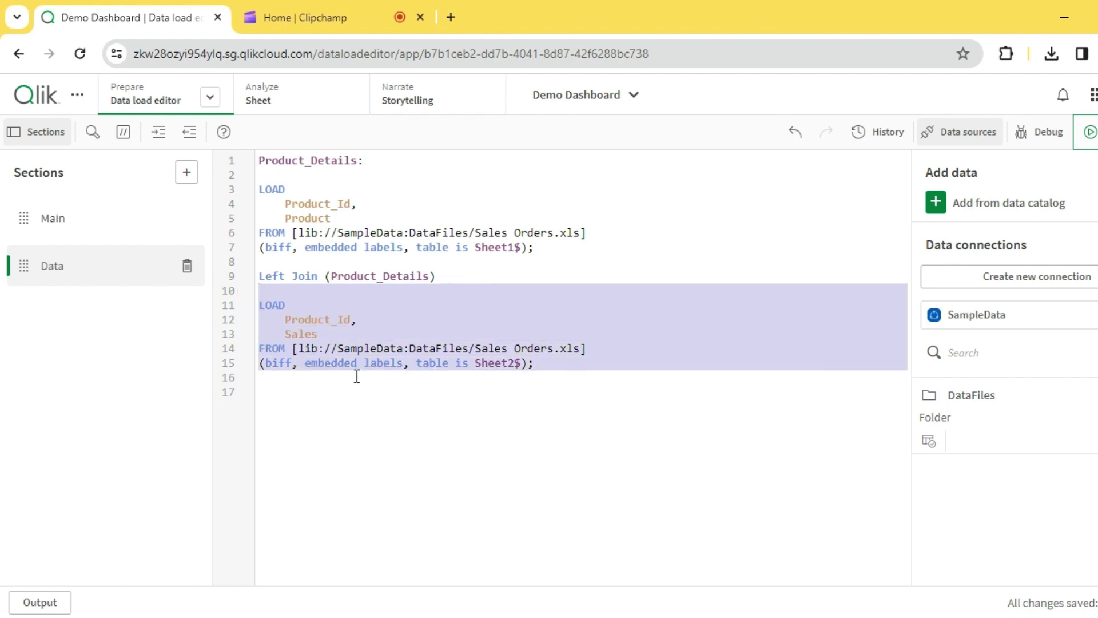
click(448, 345)
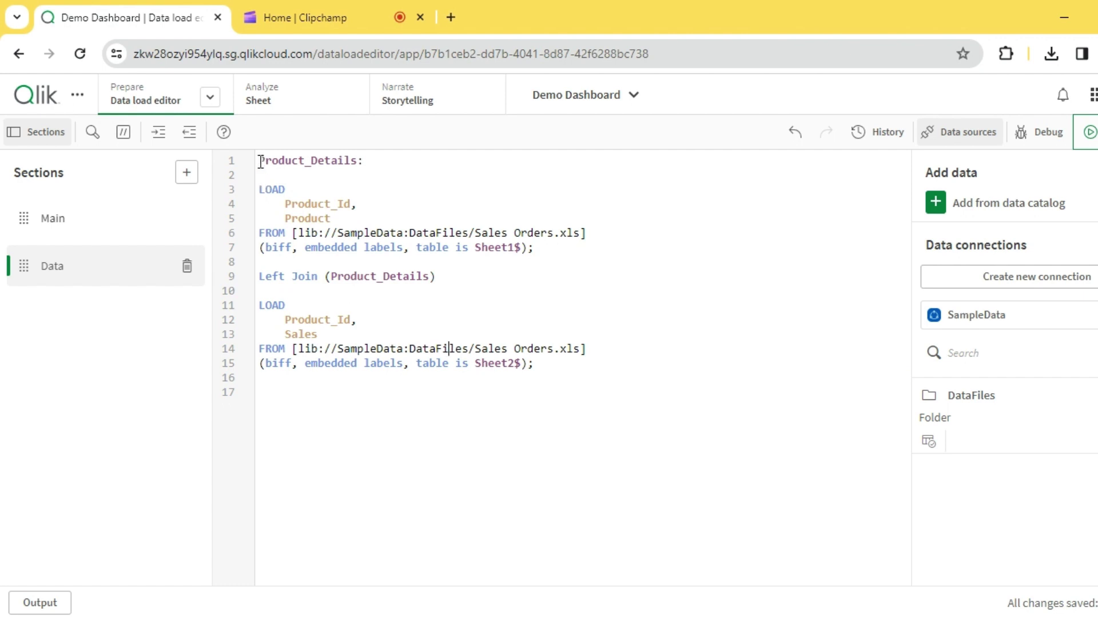
drag(260, 162, 558, 267)
double_click(323, 164)
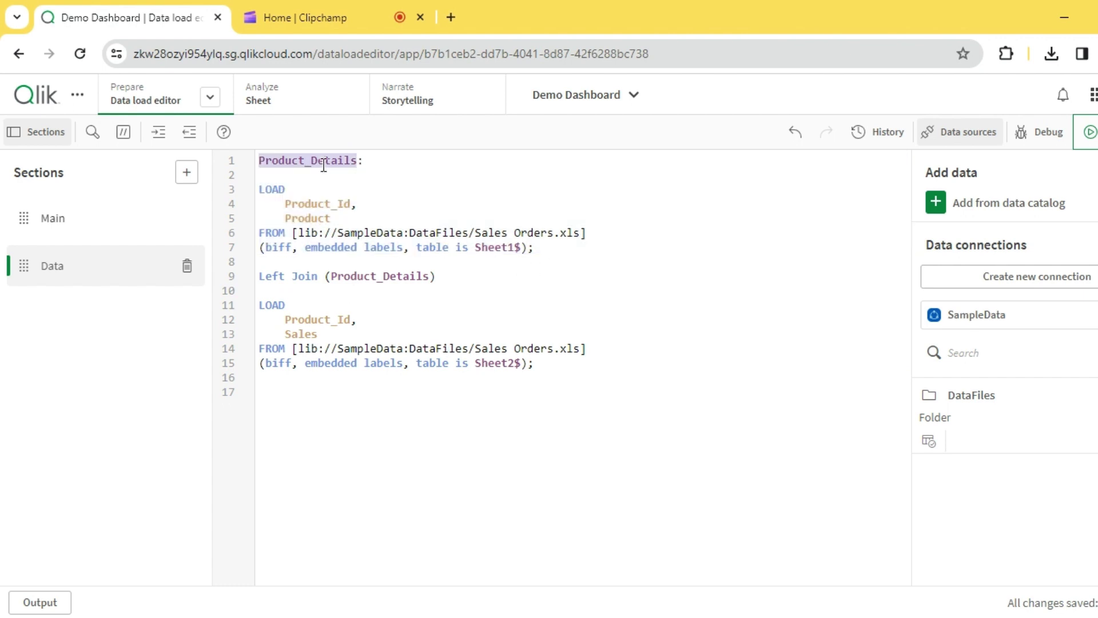
double_click(296, 279)
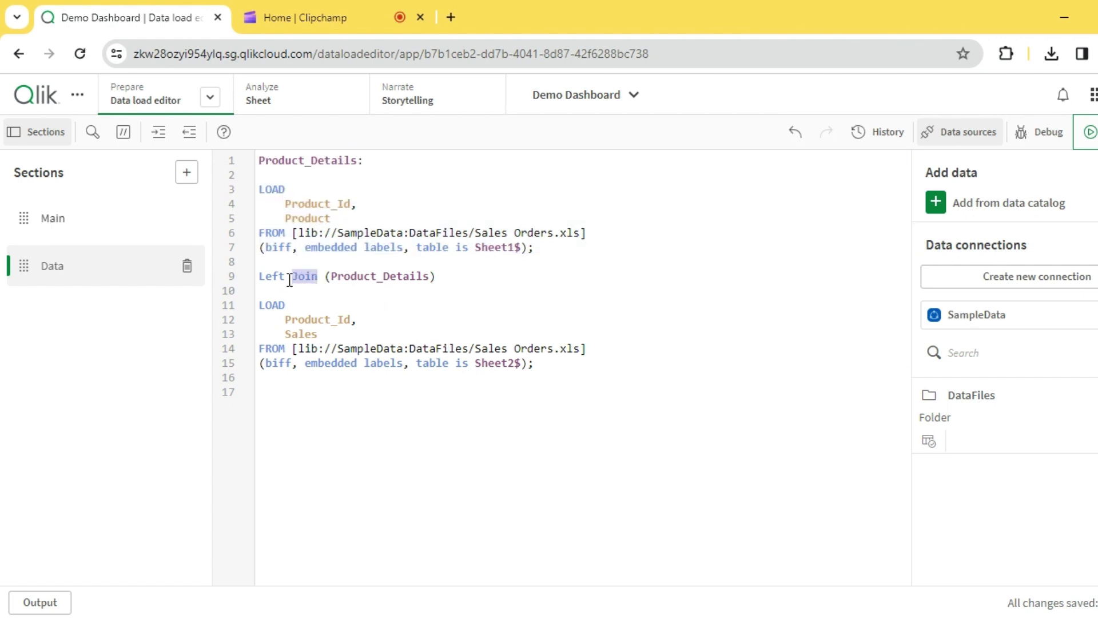
click(279, 280)
double_click(367, 278)
click(364, 309)
drag(269, 299, 522, 375)
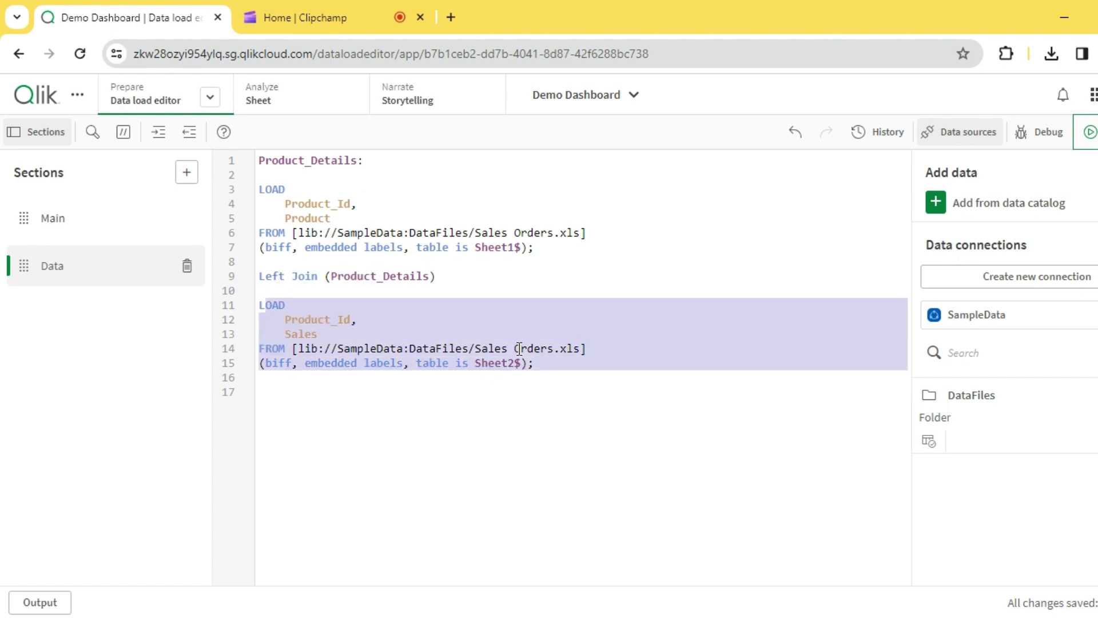
click(519, 348)
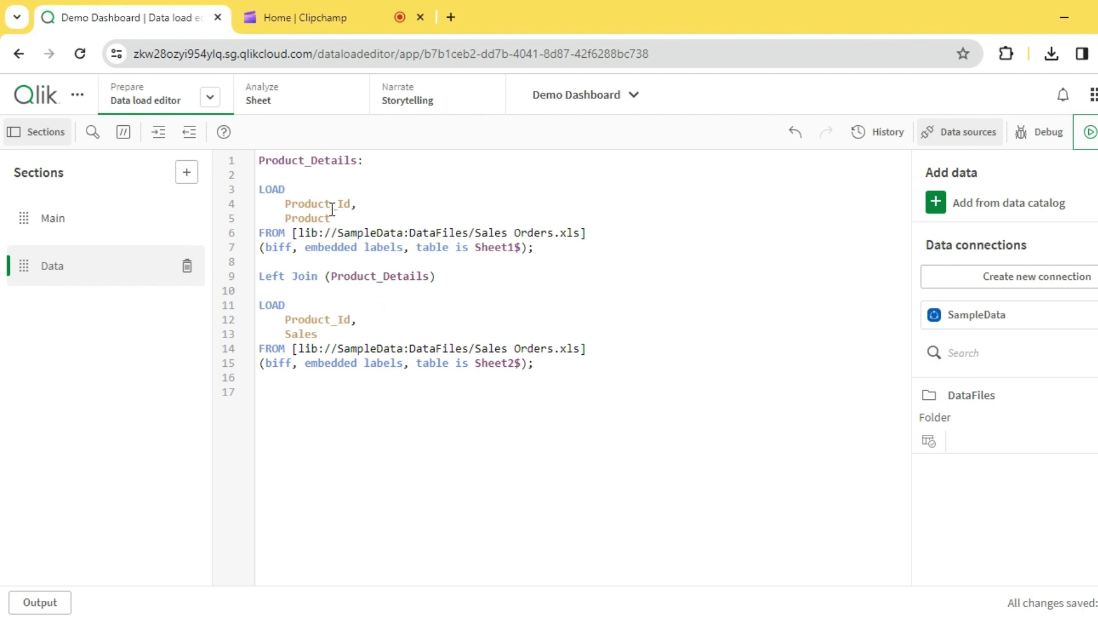
Compare the Product_Id field in the two LOAD statements as the common key for the join
double_click(333, 204)
double_click(319, 324)
click(372, 319)
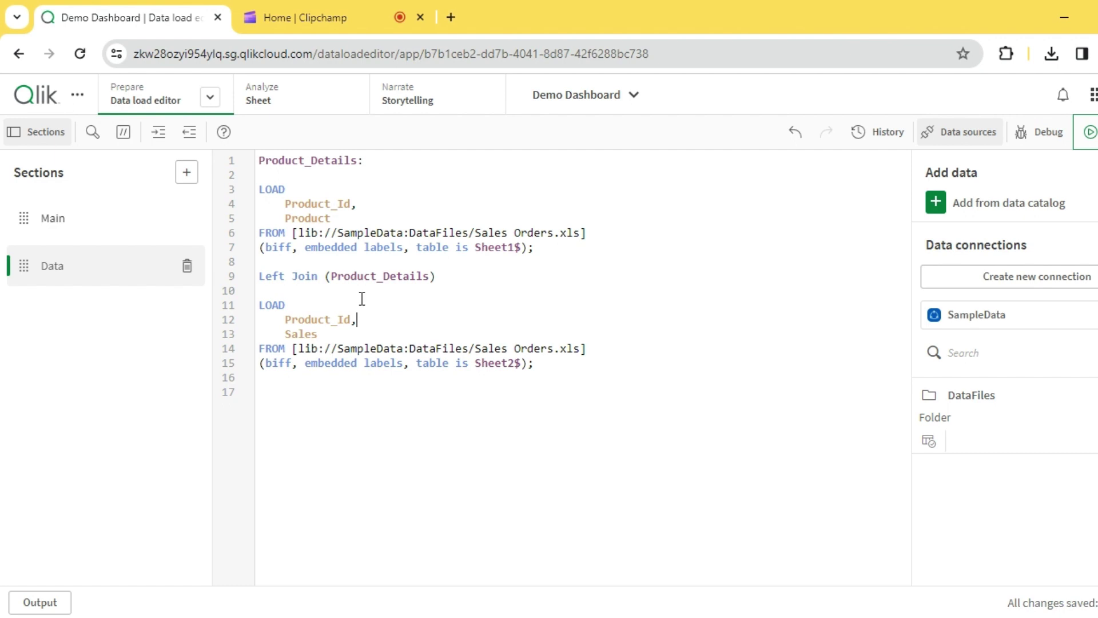
double_click(333, 202)
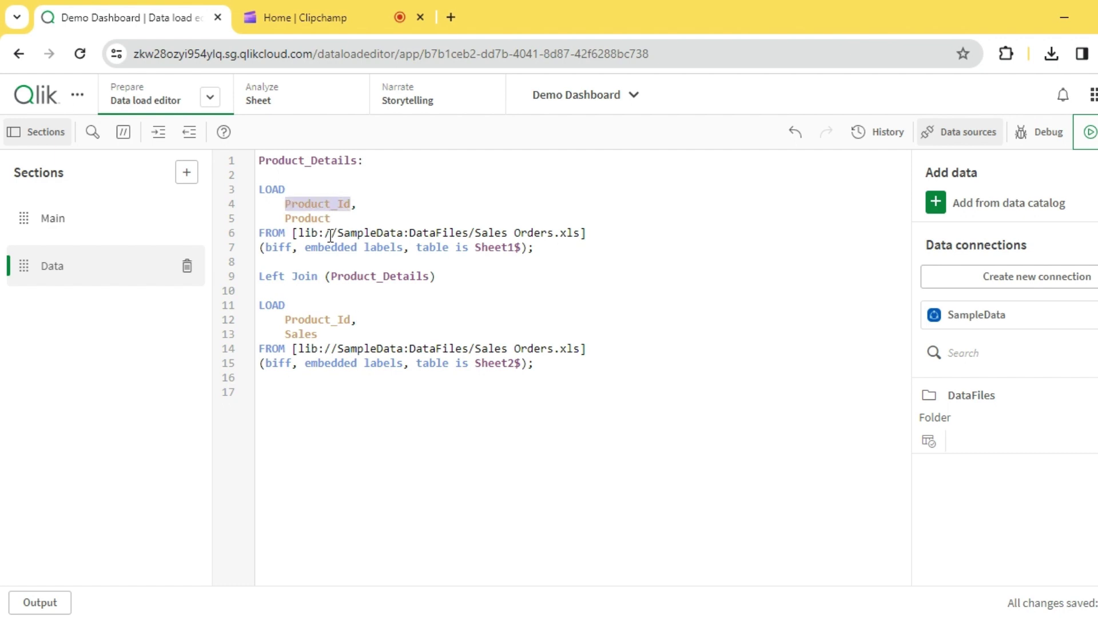
double_click(326, 318)
click(362, 321)
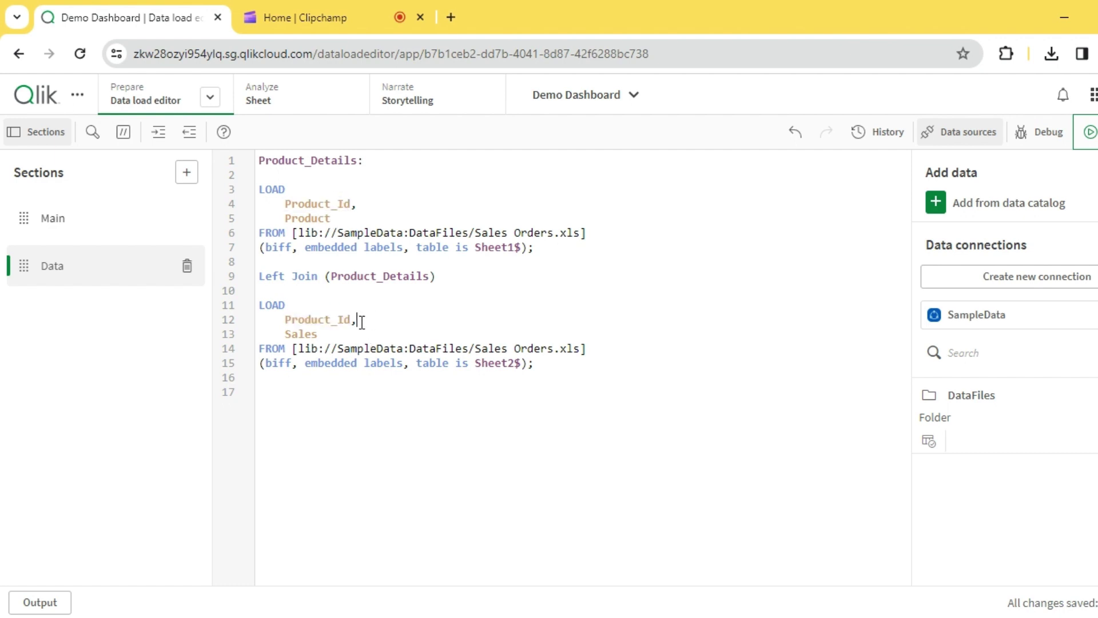
text(as)
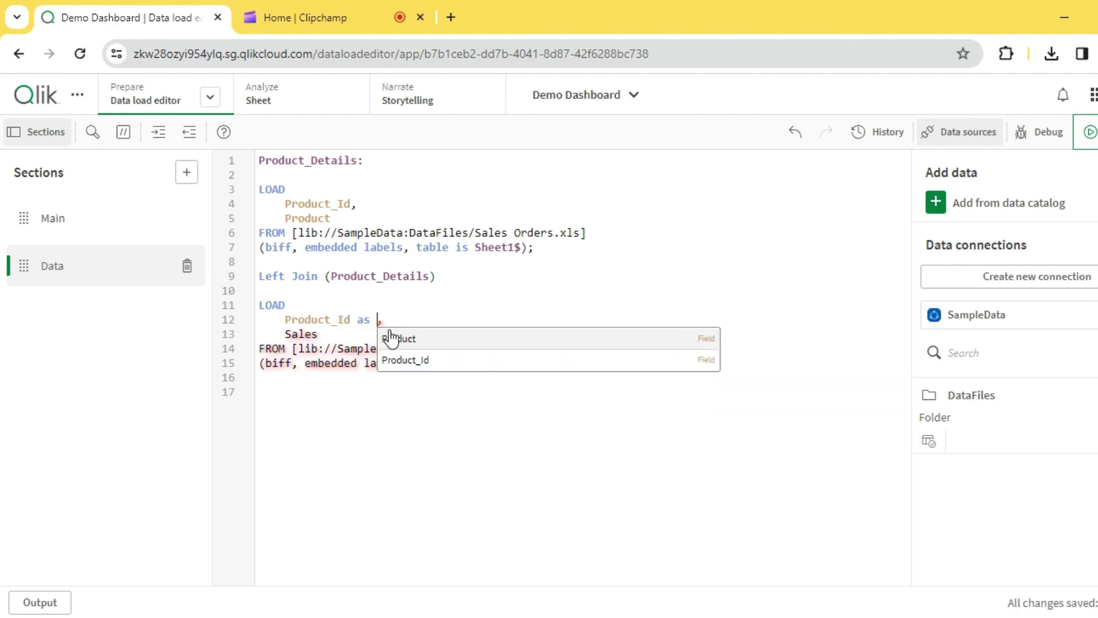
key(BackSpace)
key(BackSpace)
key(BackSpace)
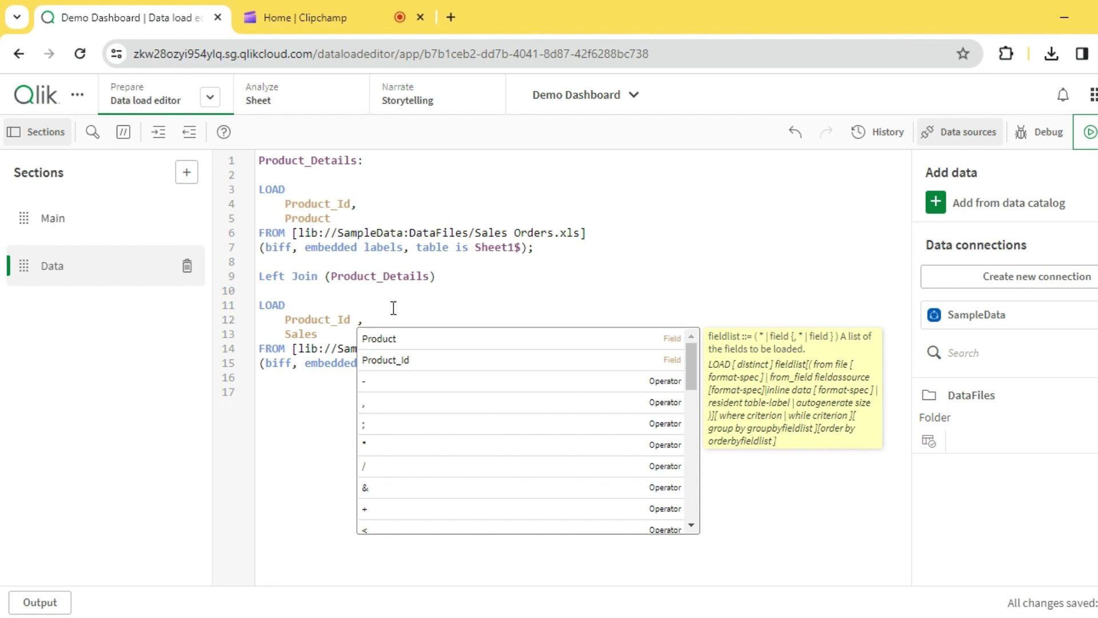
key(BackSpace)
key(Escape)
click(341, 298)
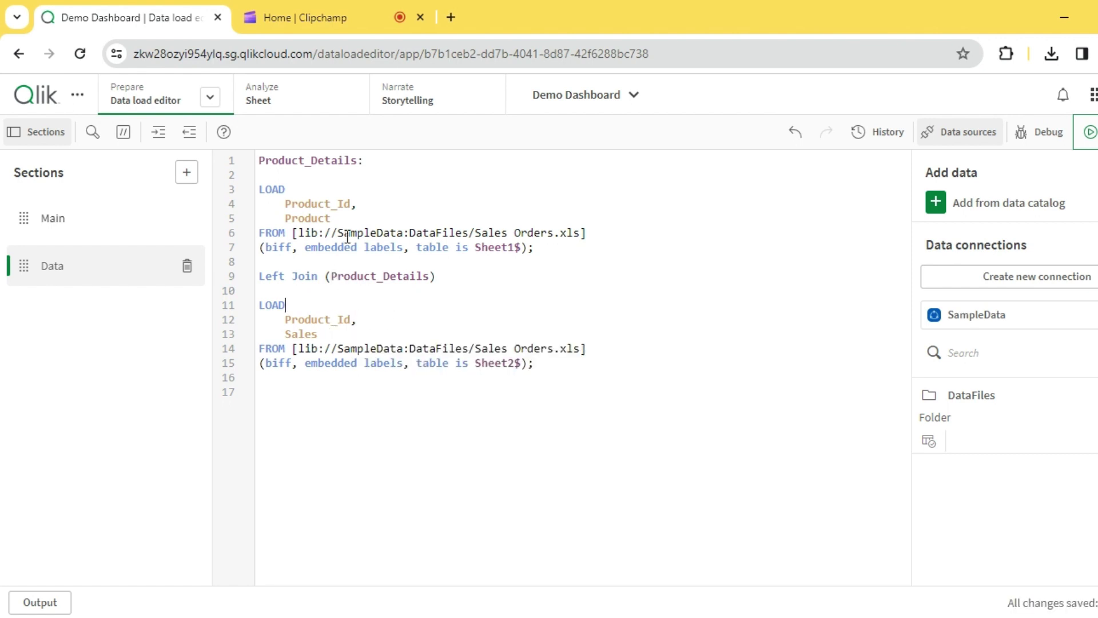
Review the Product, Sales and Product_Id fields across the two LOAD statements
double_click(321, 218)
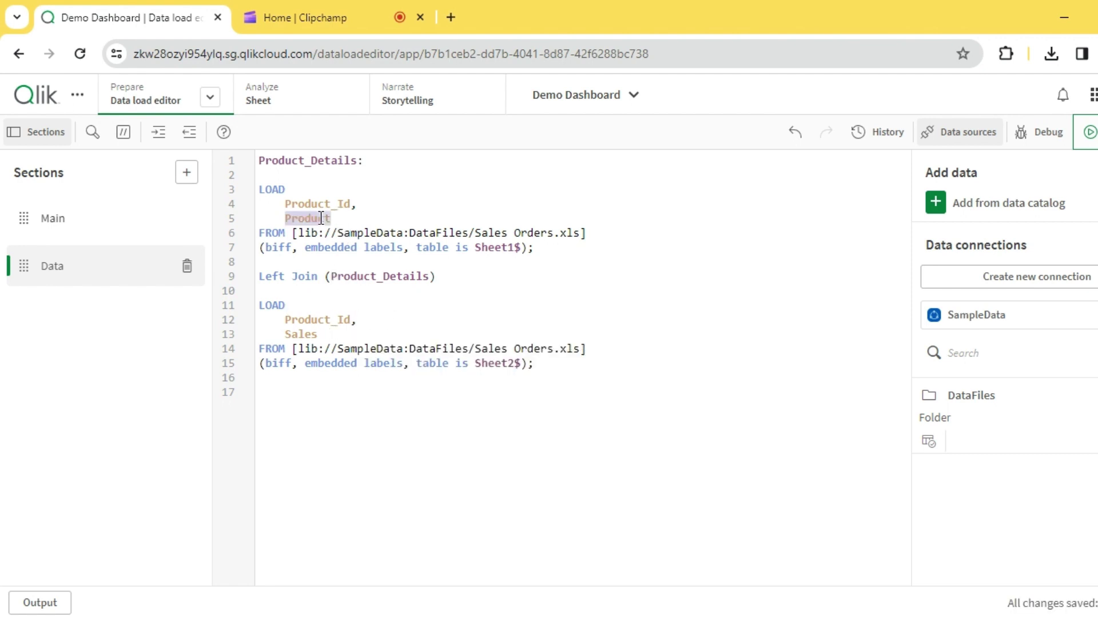
double_click(303, 334)
click(327, 334)
double_click(327, 320)
click(331, 205)
click(421, 290)
Load the data with the left join script and open the data model viewer in a new tab
click(1090, 131)
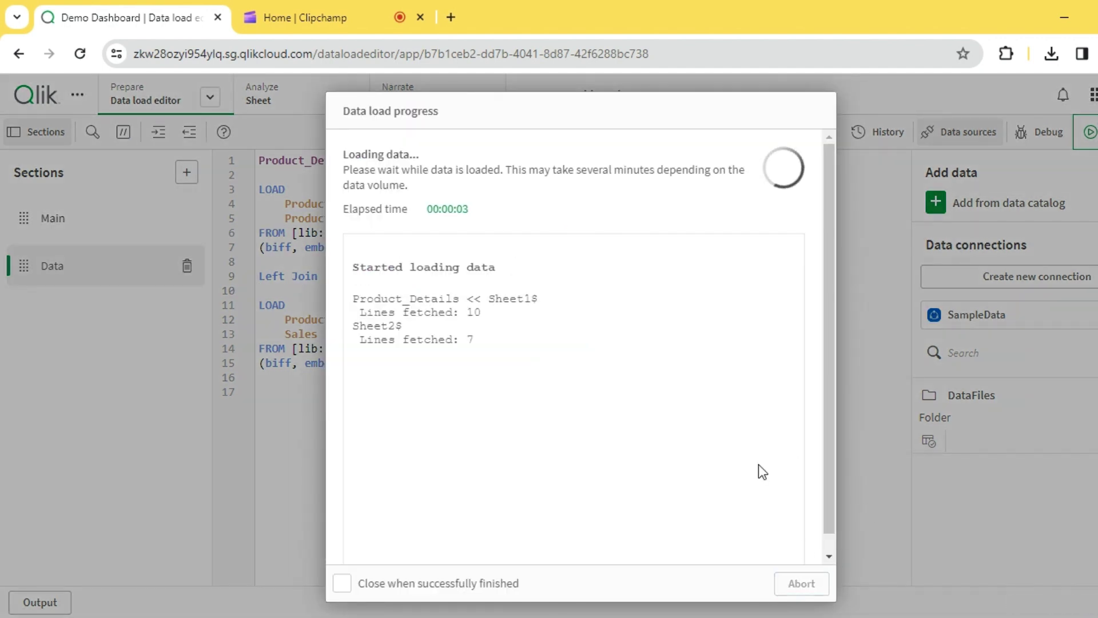
click(802, 583)
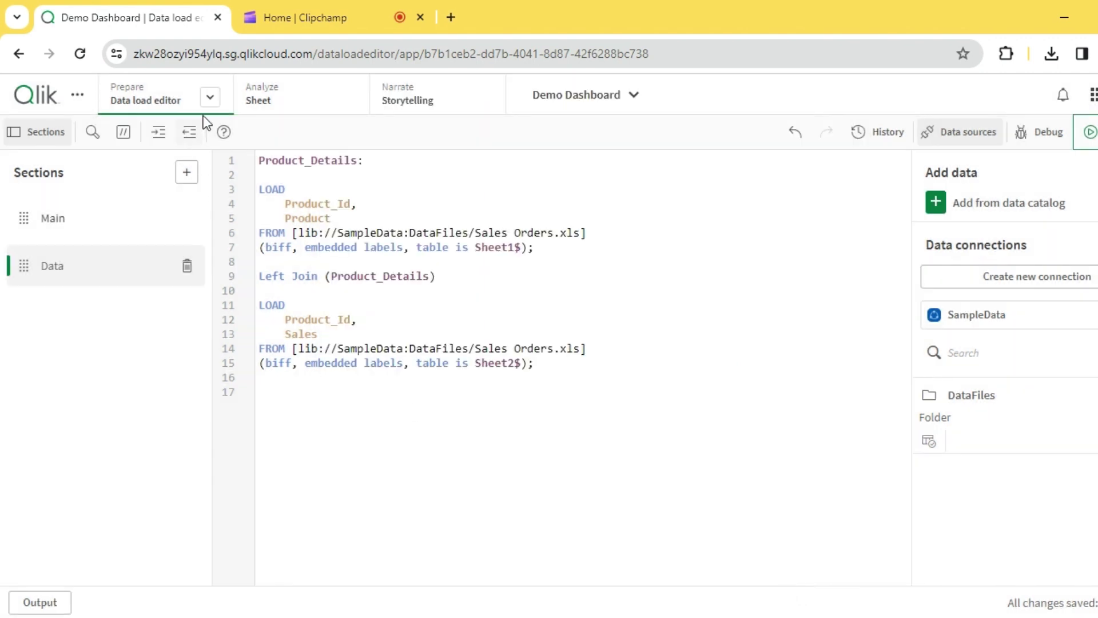
click(209, 98)
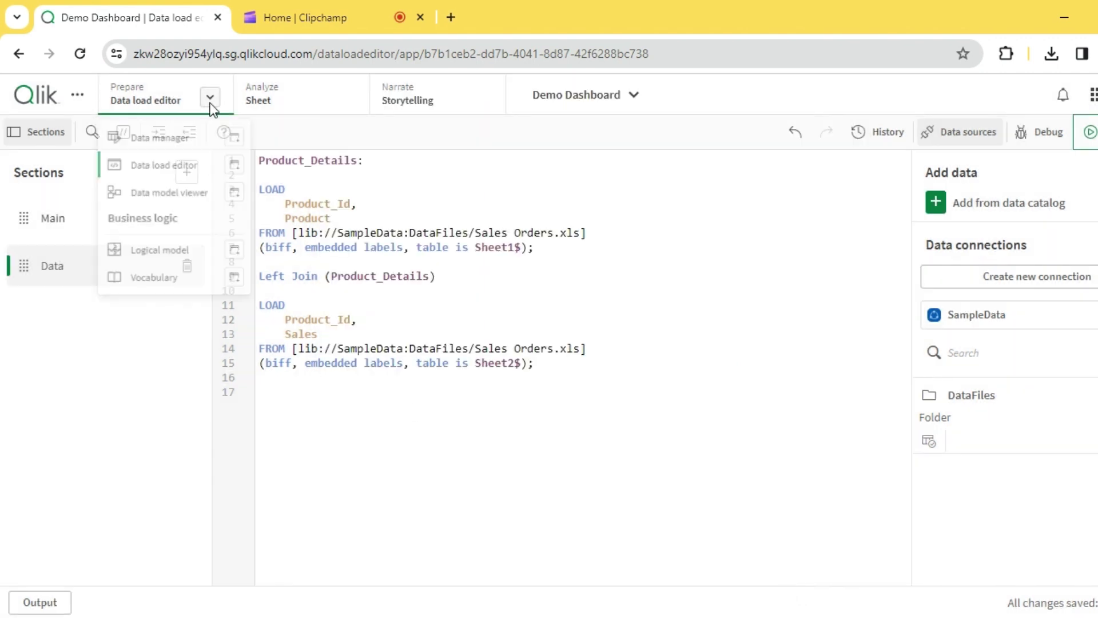
click(239, 196)
click(304, 22)
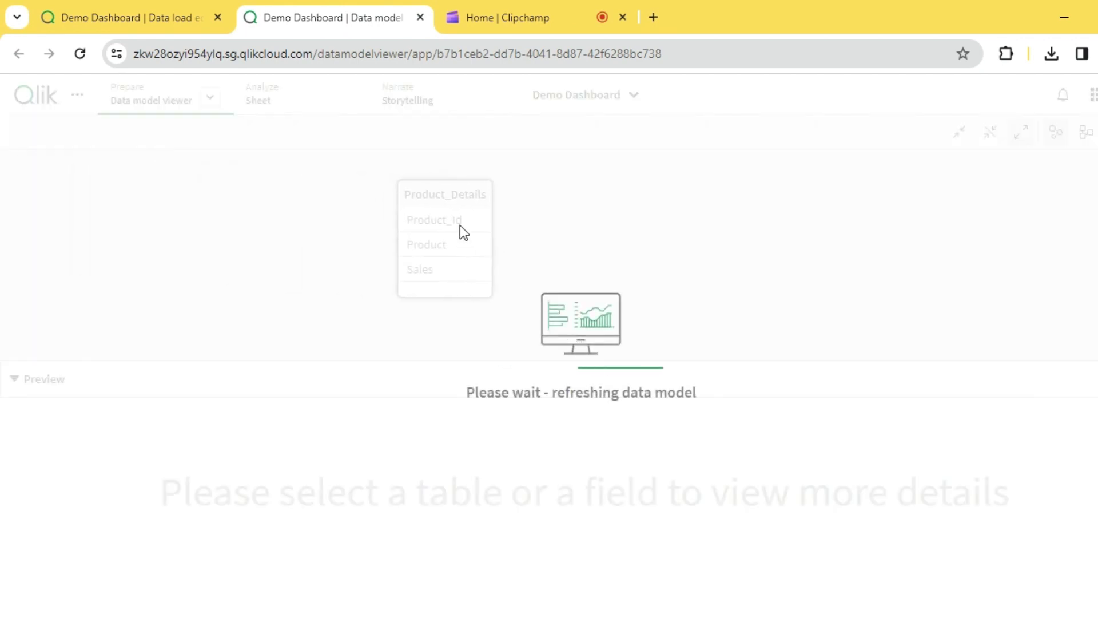
Preview the joined Product_Details table and examine the Product_Id, Product and Sales values across all its rows
click(528, 243)
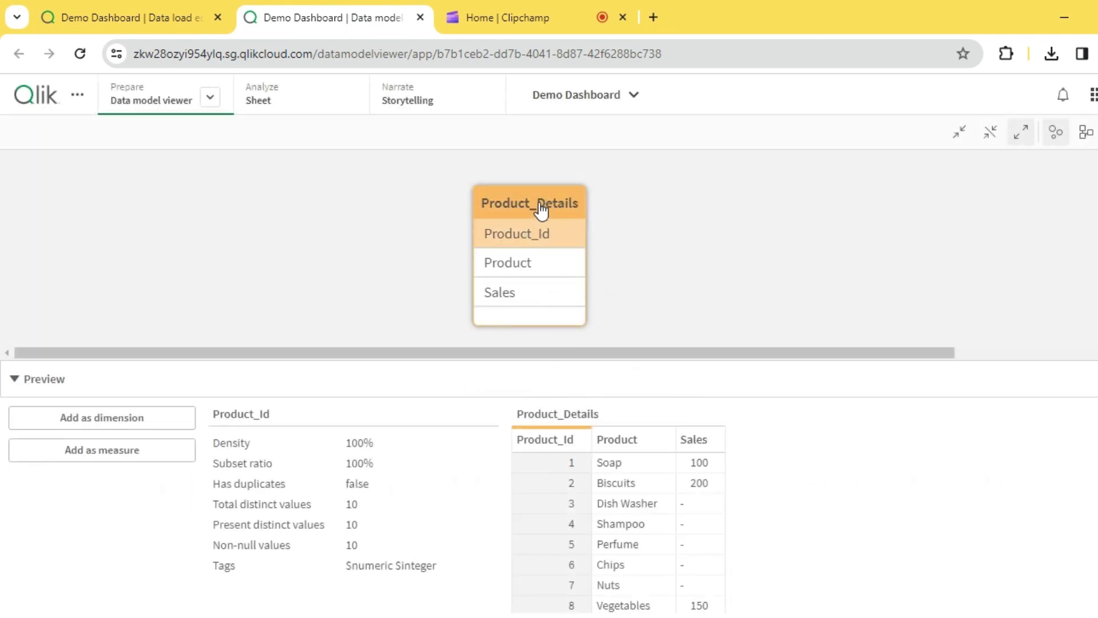
click(544, 209)
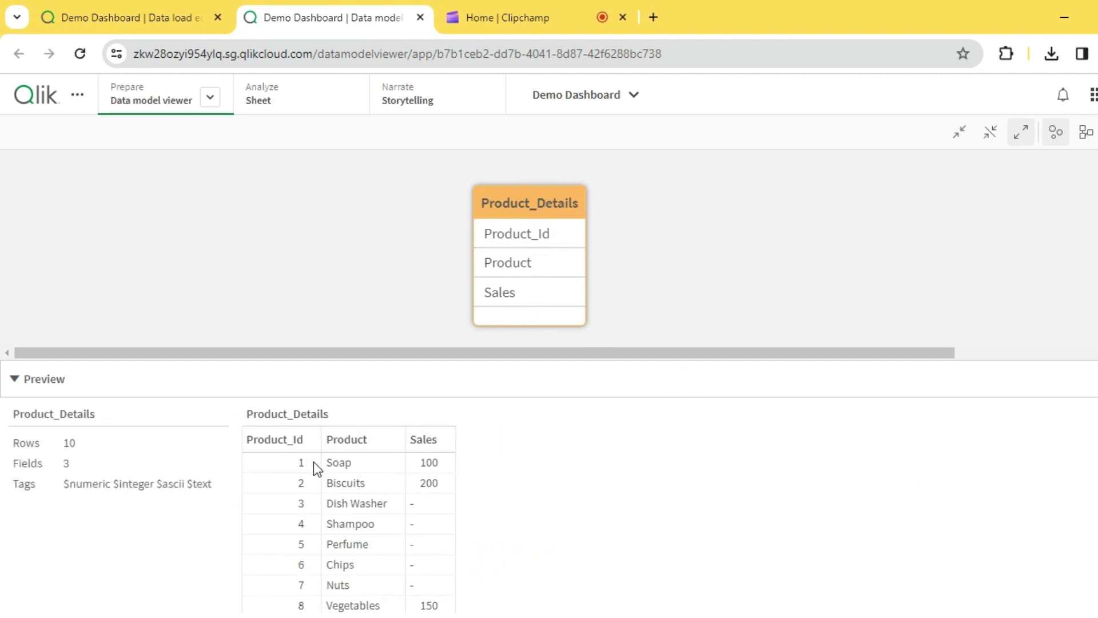
scroll(298, 517, down, 1)
scroll(338, 456, up, 1)
scroll(338, 486, down, 1)
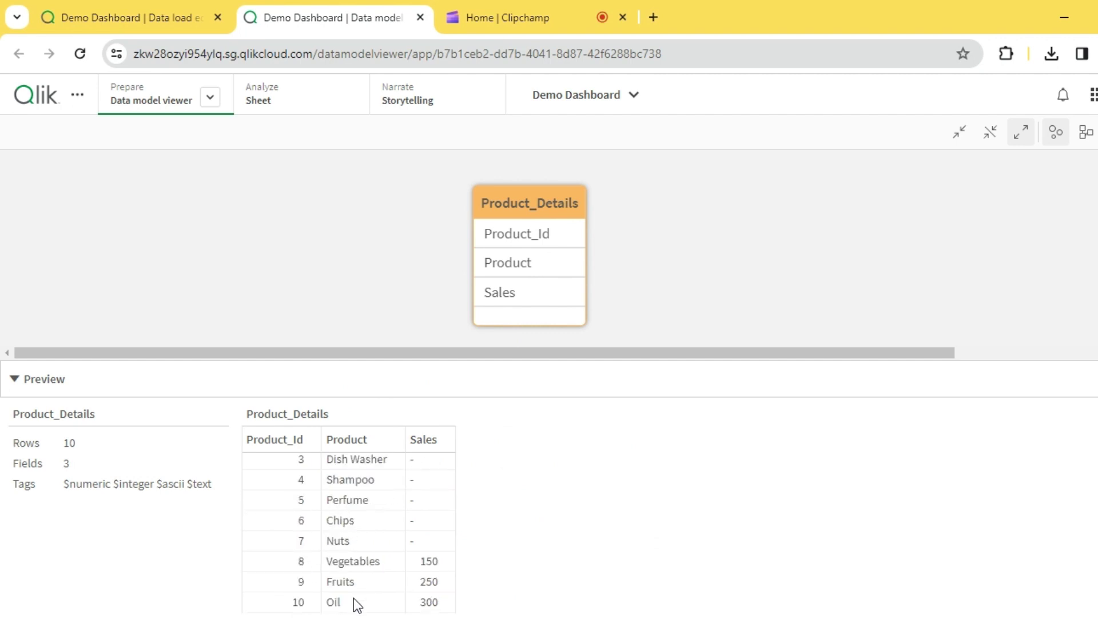
scroll(353, 598, up, 1)
scroll(438, 470, down, 1)
scroll(429, 474, up, 1)
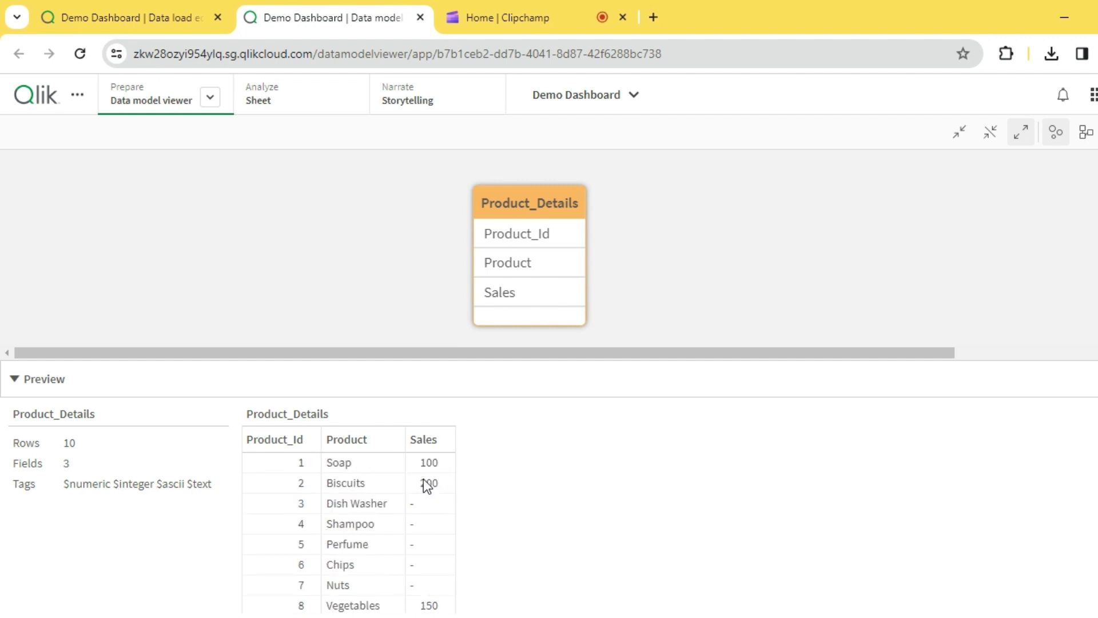
scroll(343, 526, down, 1)
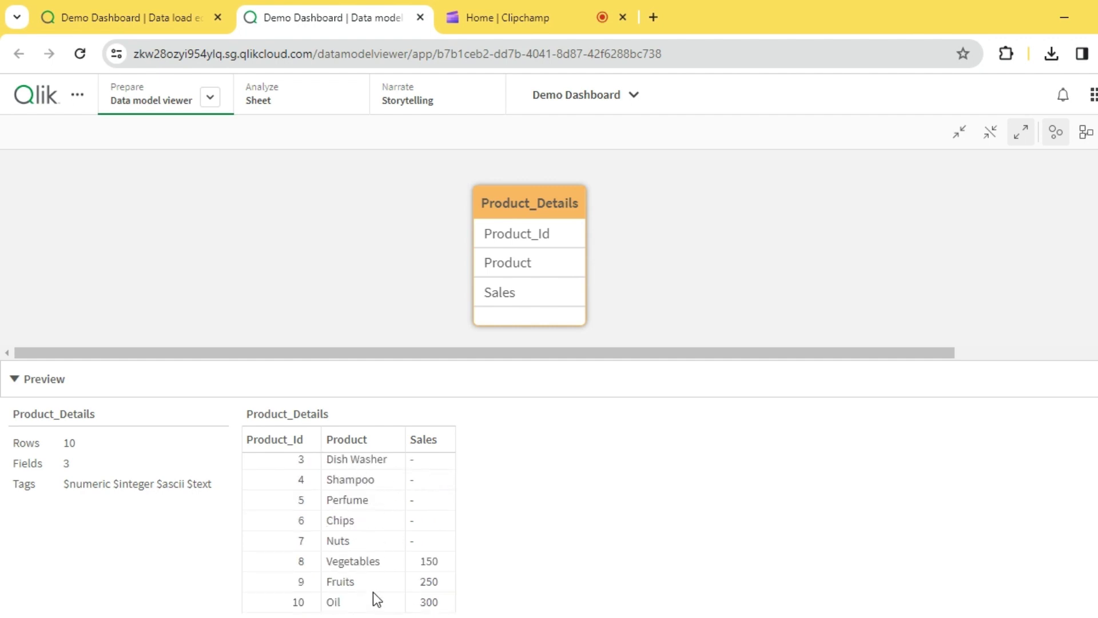
scroll(423, 586, up, 1)
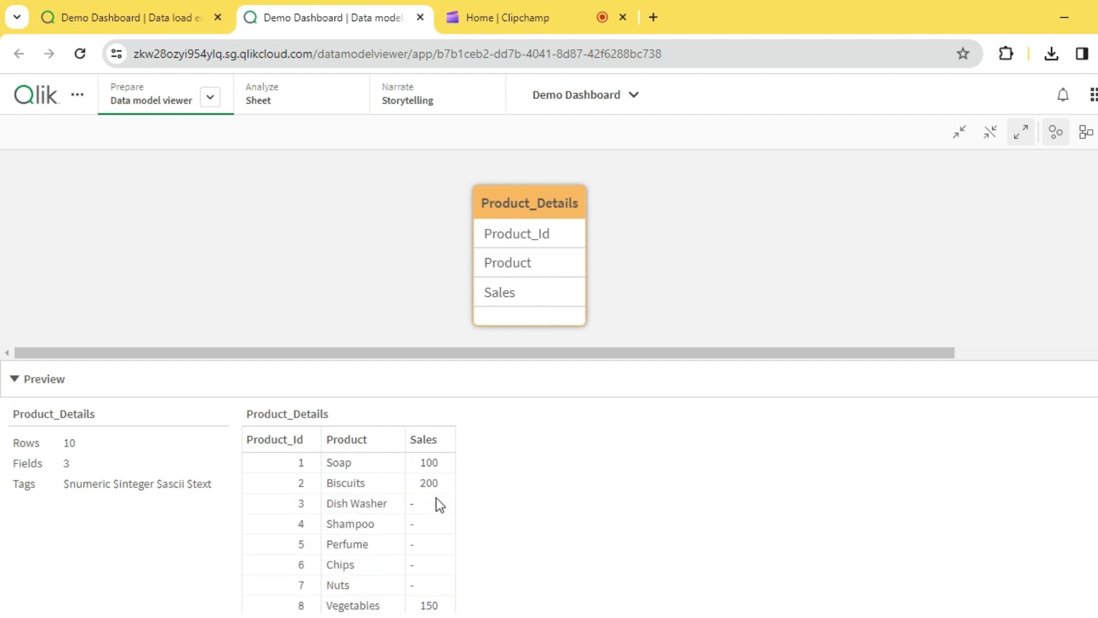
scroll(426, 490, down, 1)
scroll(427, 490, up, 1)
Return to the load script, change the join prefix to "Right Join (Product_Details)" and load the data
click(153, 12)
click(280, 268)
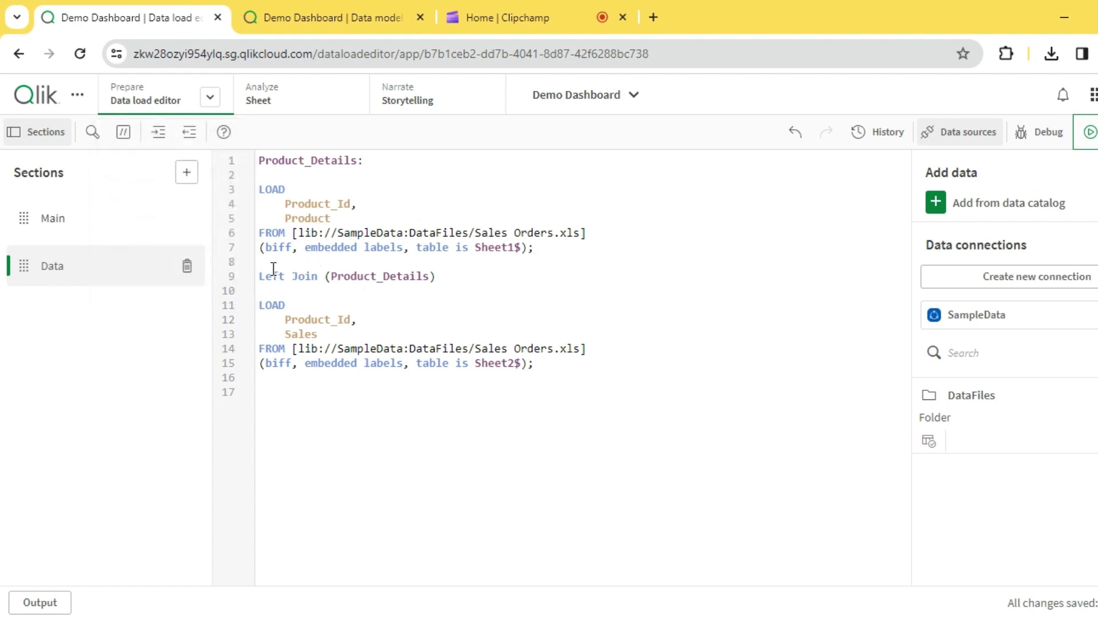
double_click(271, 276)
text(Right)
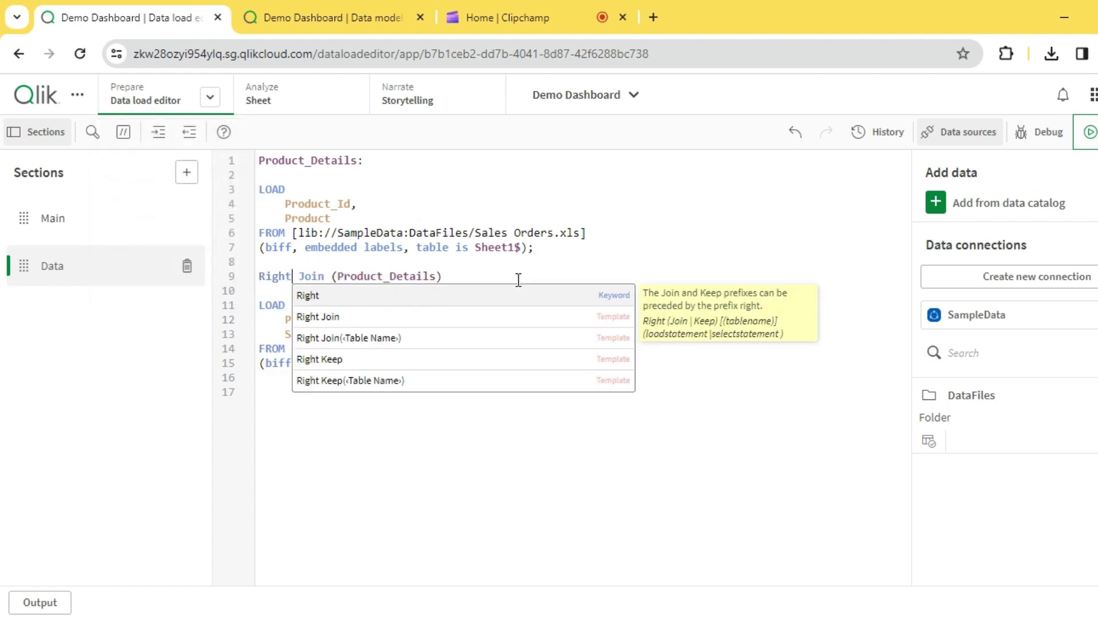
click(518, 279)
click(404, 431)
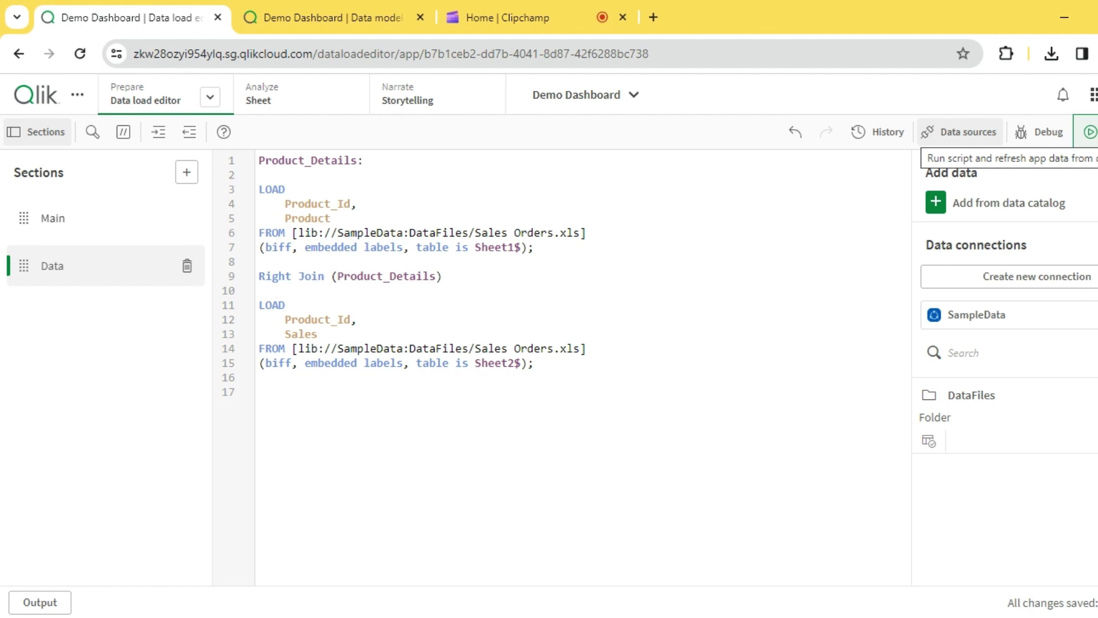
click(1089, 131)
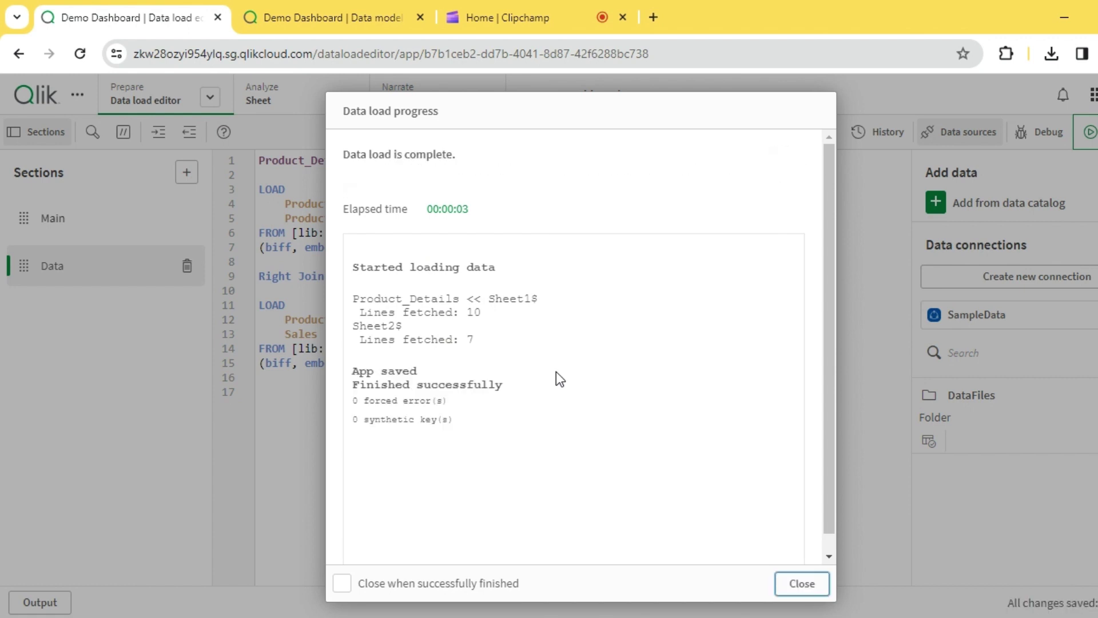
Compare the right join result in the data model viewer with the Product_Id and Sales values on Sheet2 of the Excel workbook
click(314, 23)
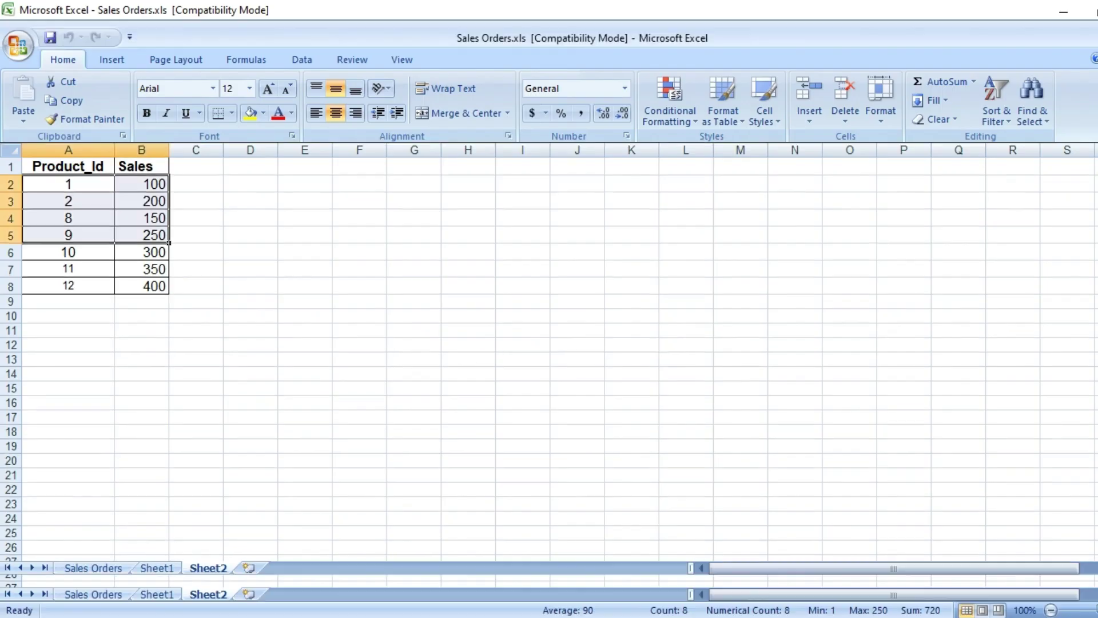
click(217, 350)
drag(91, 185, 88, 284)
click(185, 281)
drag(153, 182, 154, 284)
click(214, 284)
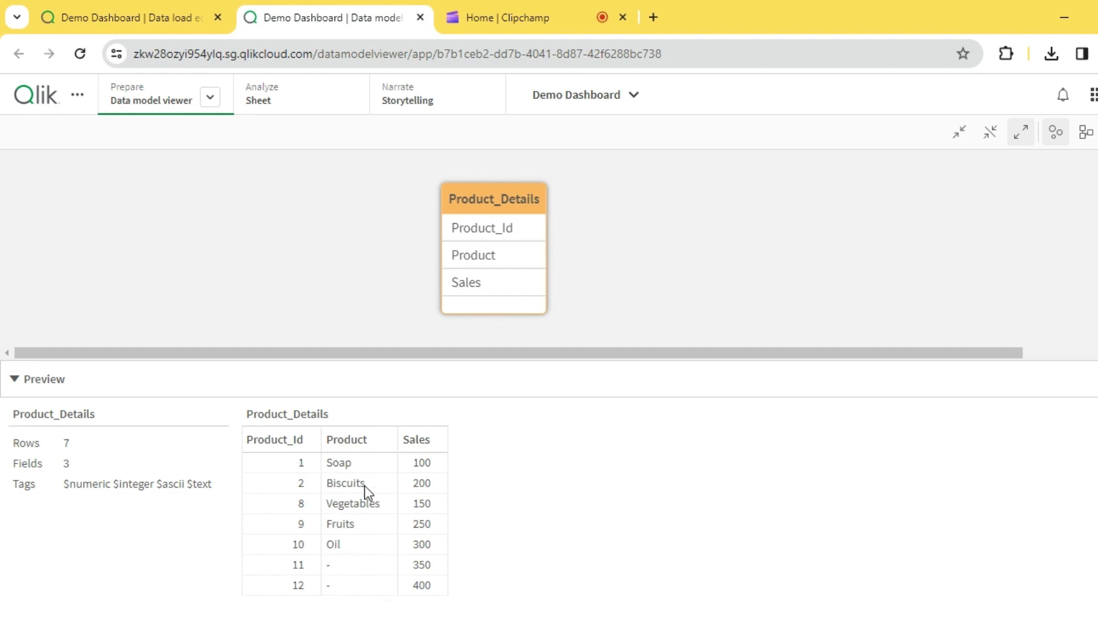
Return to the load script, close the load progress dialog and change the join prefix to "Inner Join (Product_Details)"
click(137, 13)
click(803, 586)
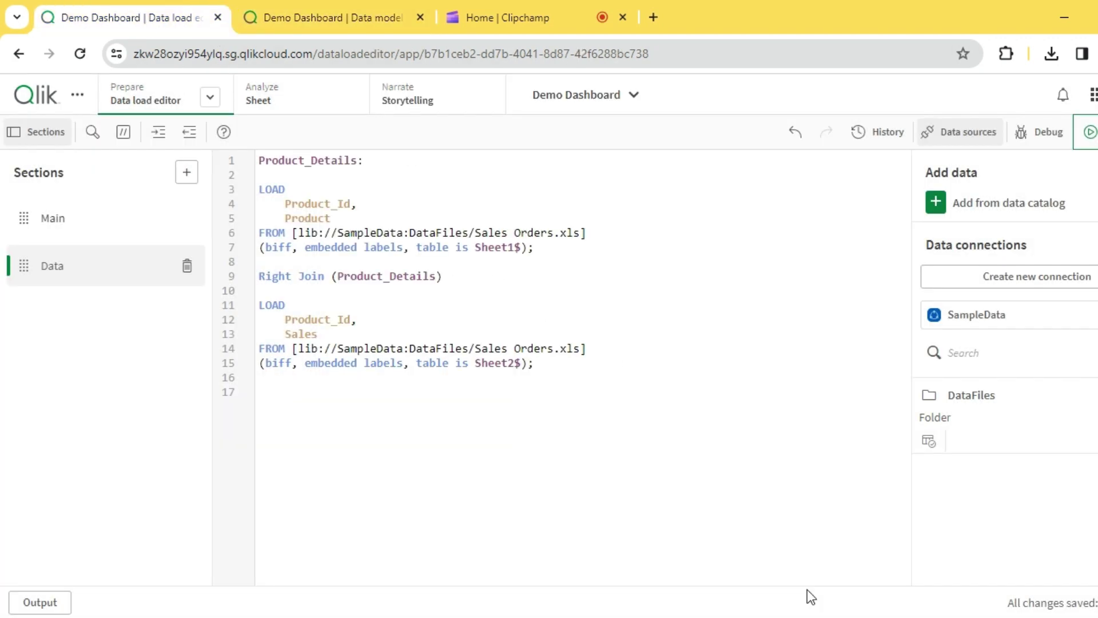
double_click(278, 275)
text(Inner)
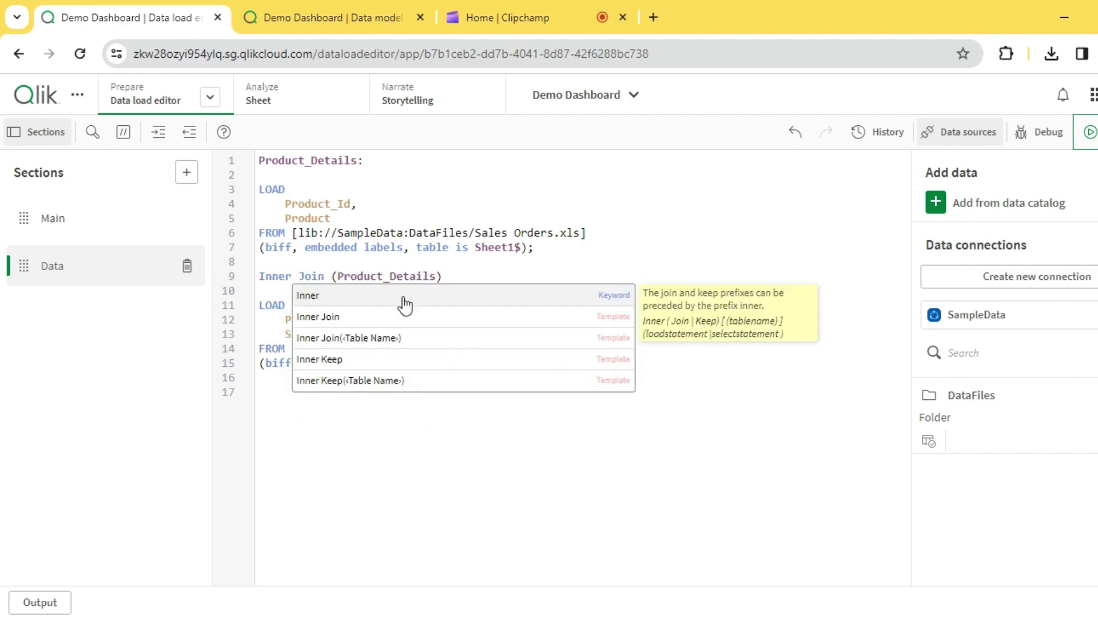
click(474, 275)
click(622, 233)
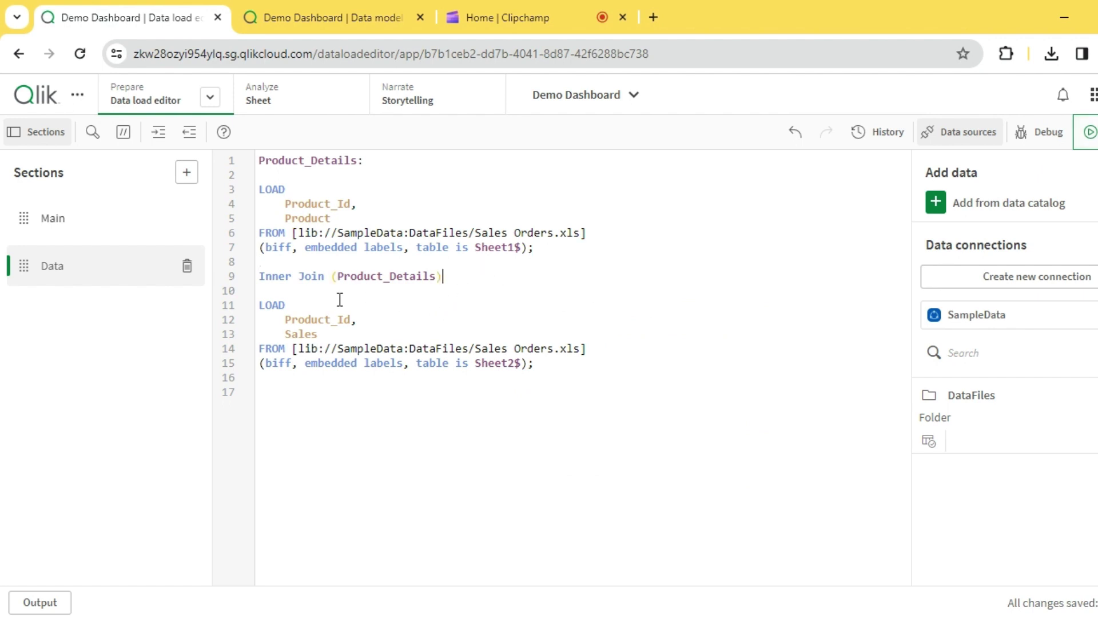
Switch to the Excel workbook and review the sales table on Sheet2 and the product table on Sheet1 for the inner join
key(alt+Tab)
click(250, 367)
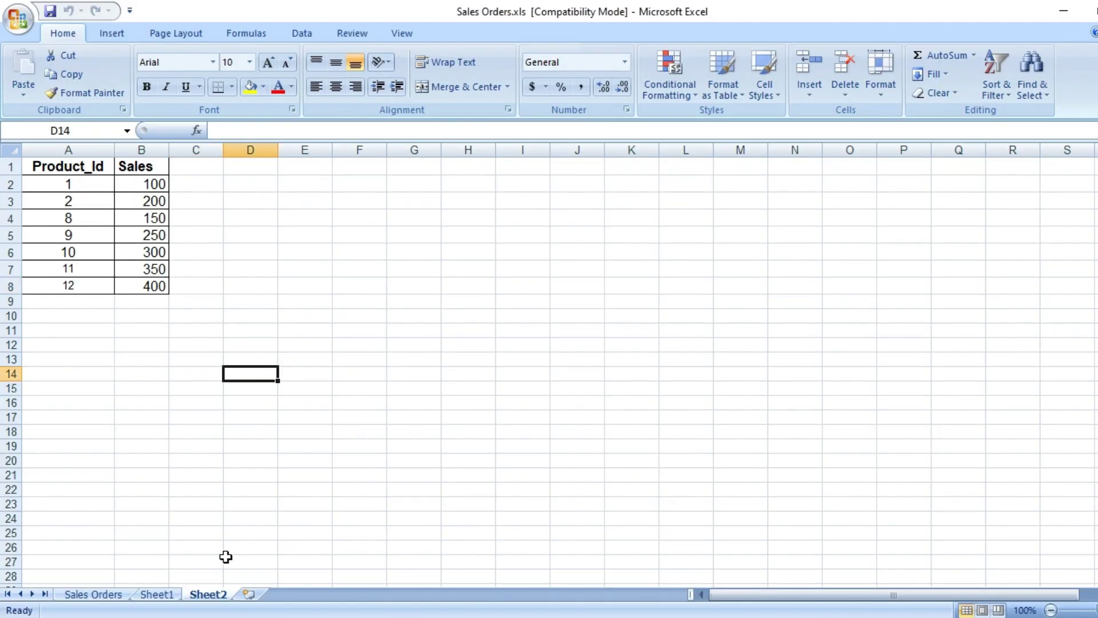
click(159, 594)
click(183, 400)
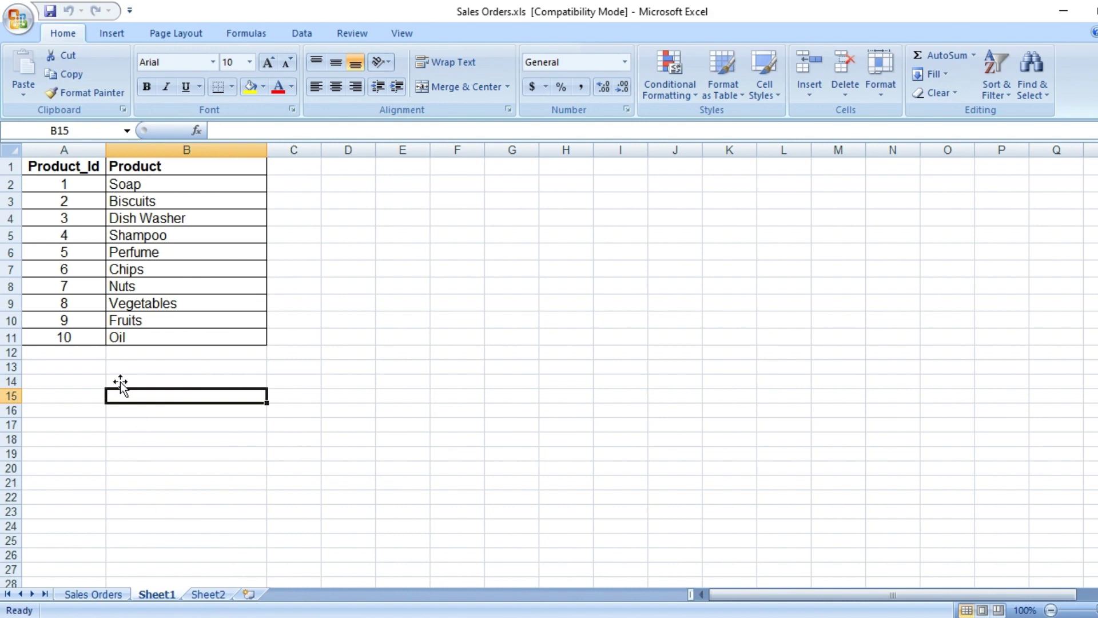
Compare the Product_Id values on Sheet1 and Sheet2 to identify the matching and non-matching products for the inner join
click(59, 185)
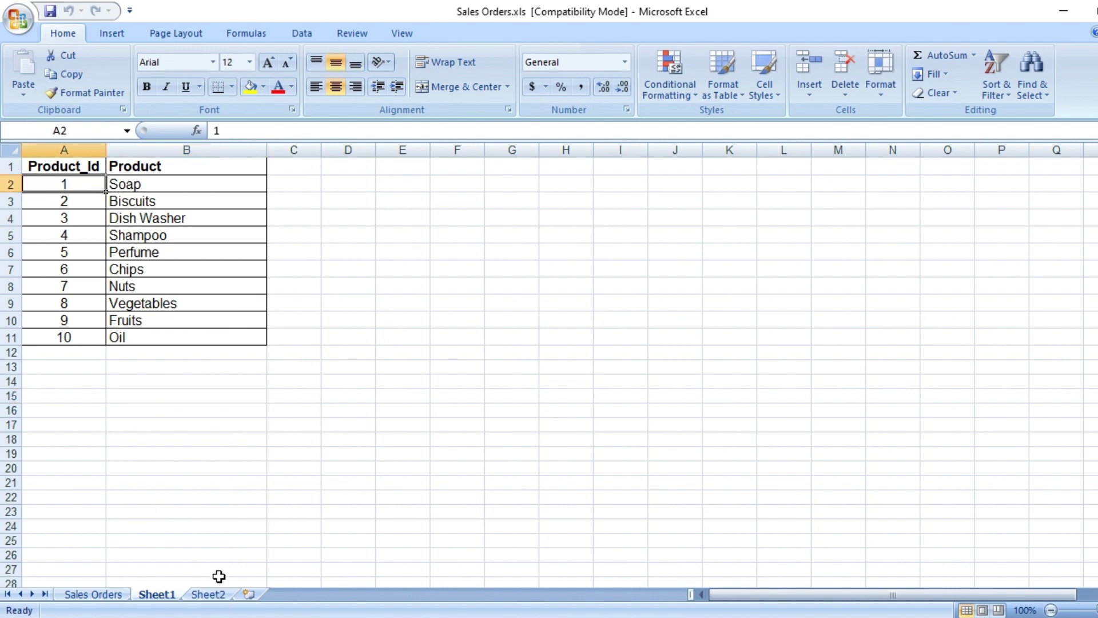
click(209, 594)
click(85, 184)
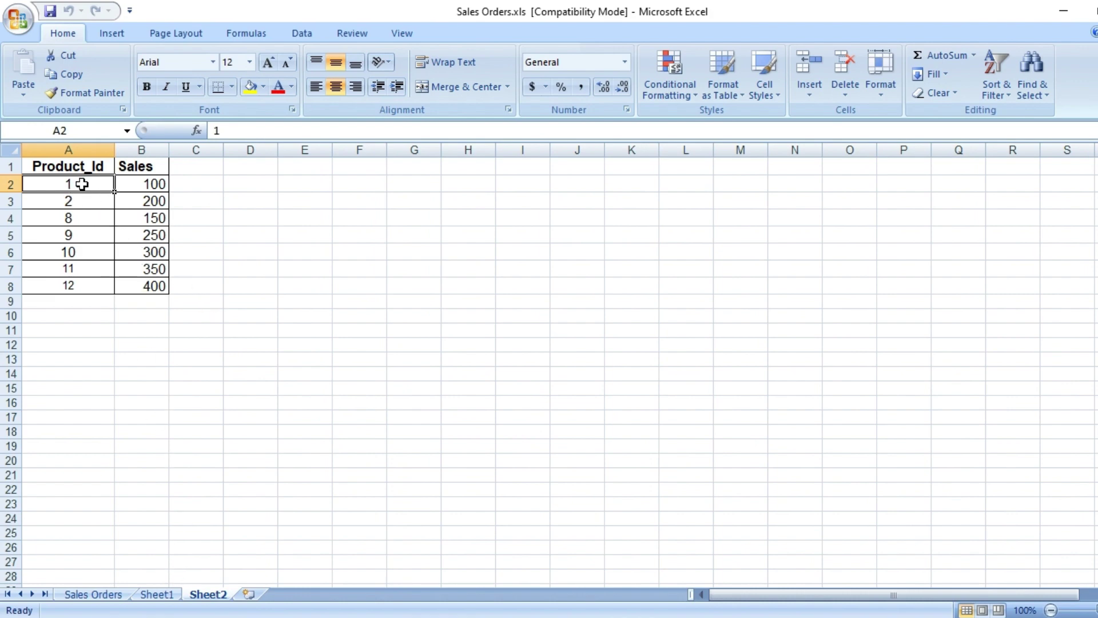
drag(80, 183, 90, 247)
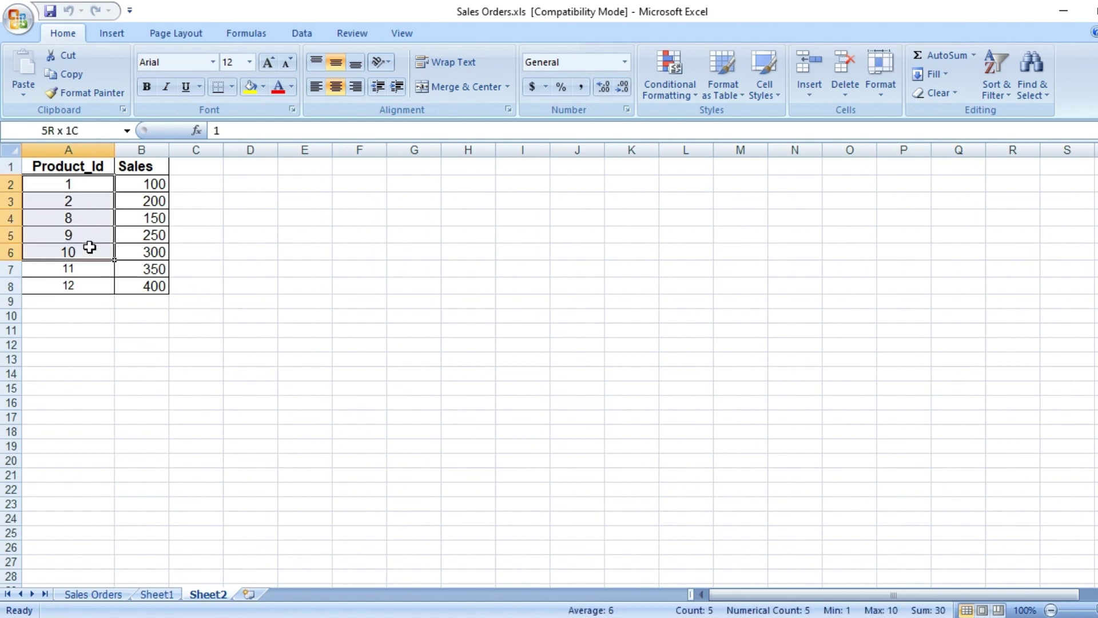
click(166, 595)
drag(82, 190, 76, 203)
click(73, 232)
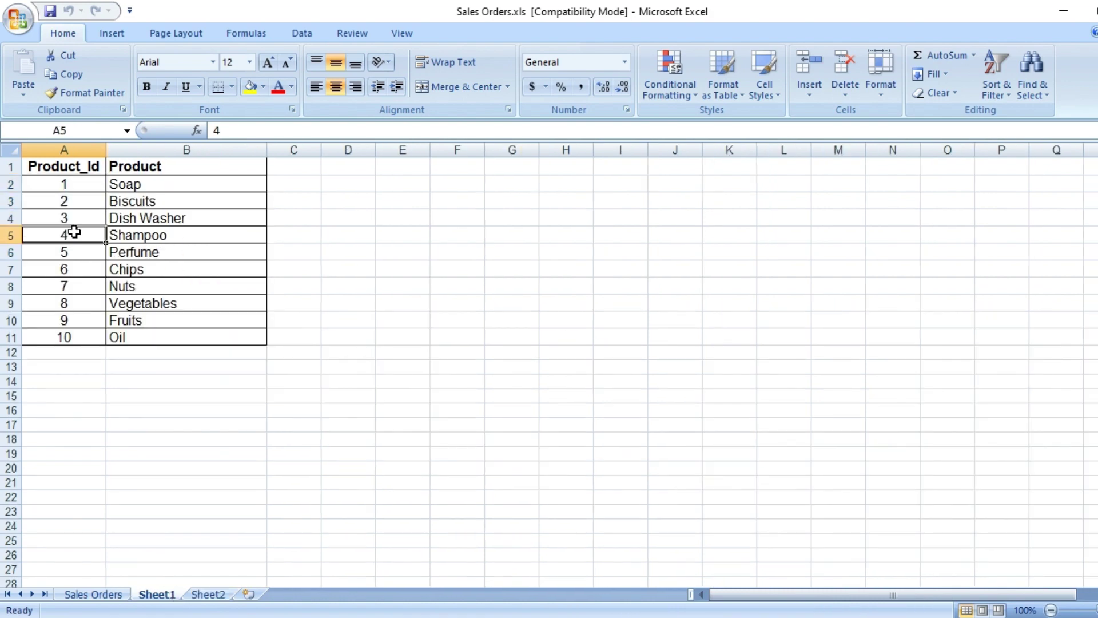
click(80, 252)
click(89, 285)
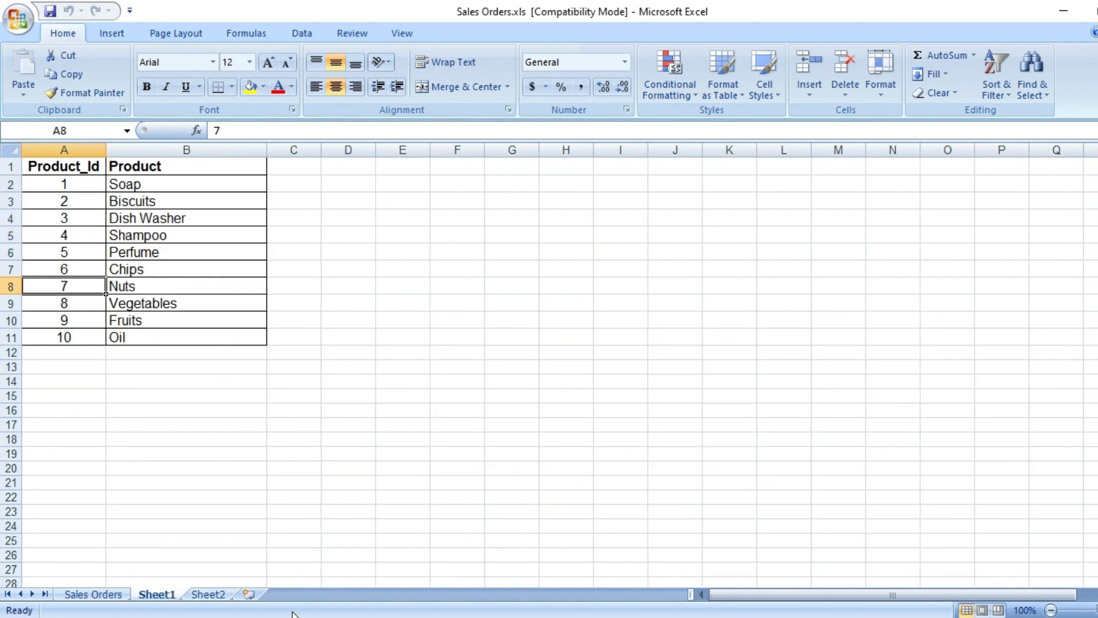
Switch back to Qlik, load the data with the inner join script and show the refreshed data model
key(alt+Tab)
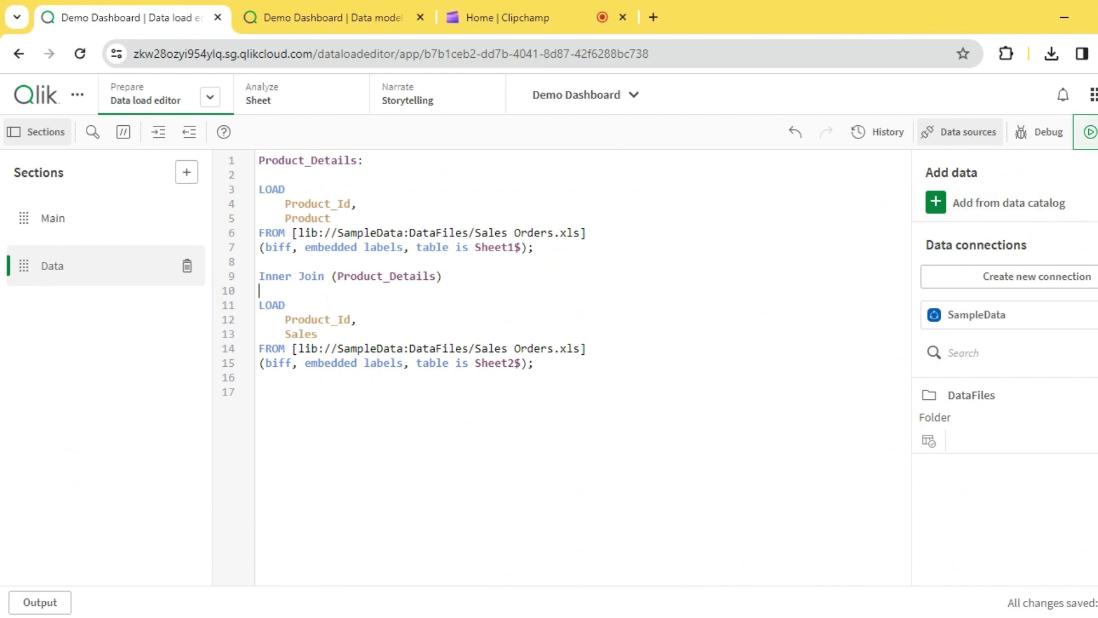
click(1090, 132)
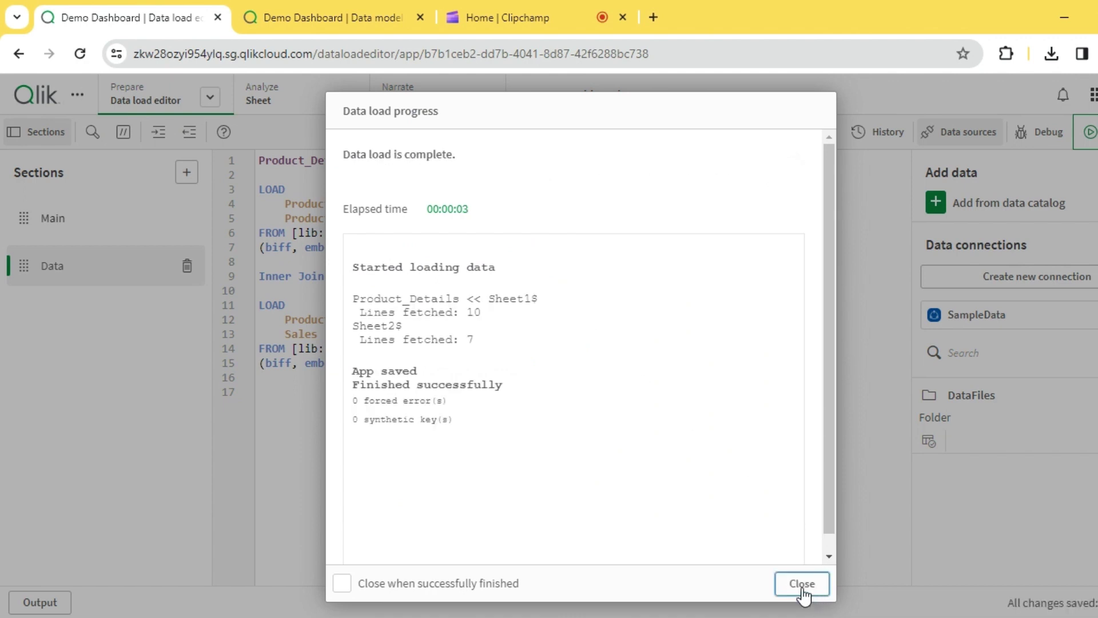
click(803, 583)
click(346, 18)
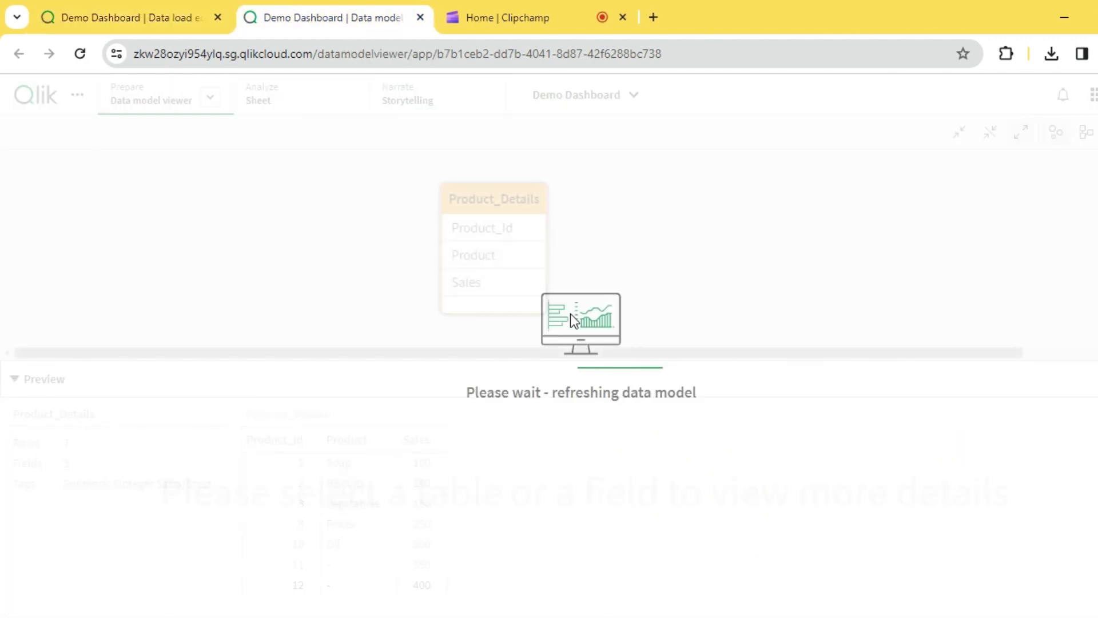
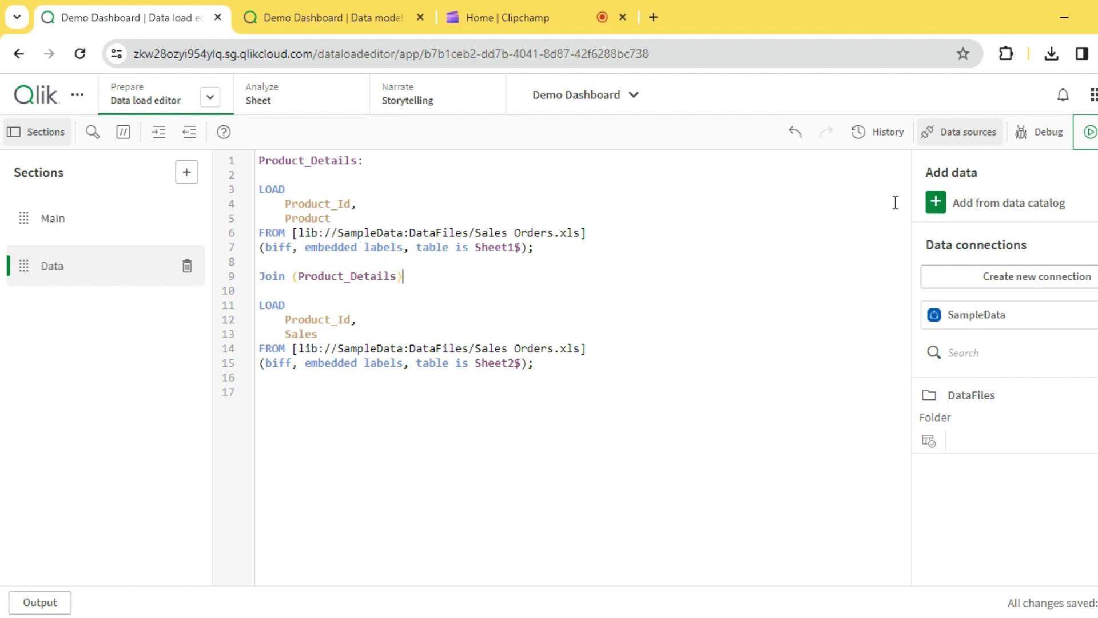
Load the data with the plain "Join (Product_Details)" script and show the Product_Details table in the data model viewer
click(1089, 131)
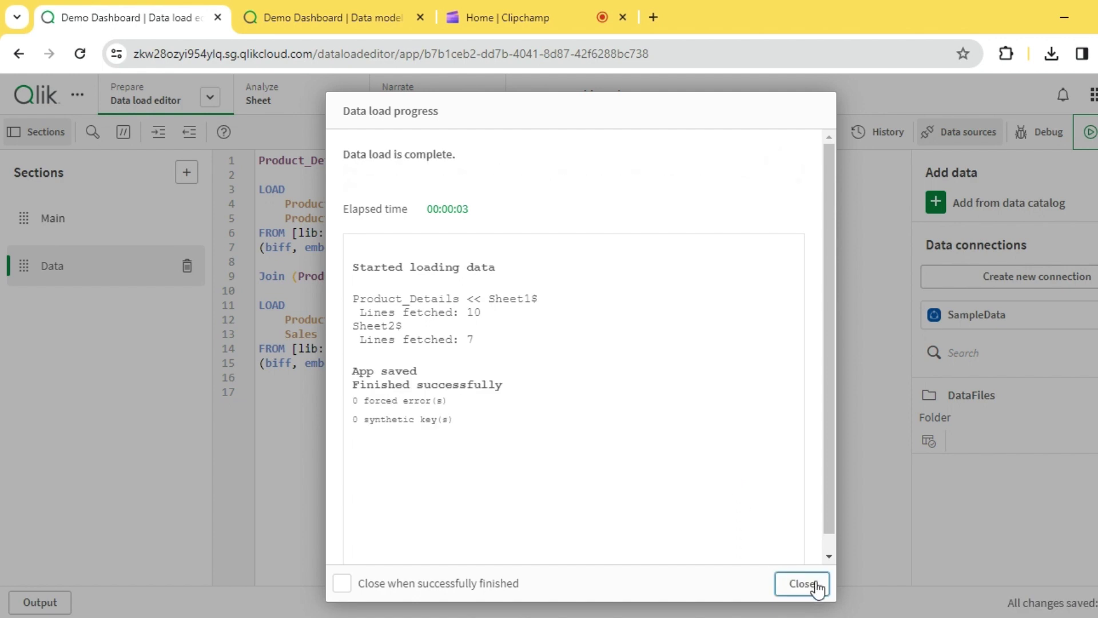
click(814, 591)
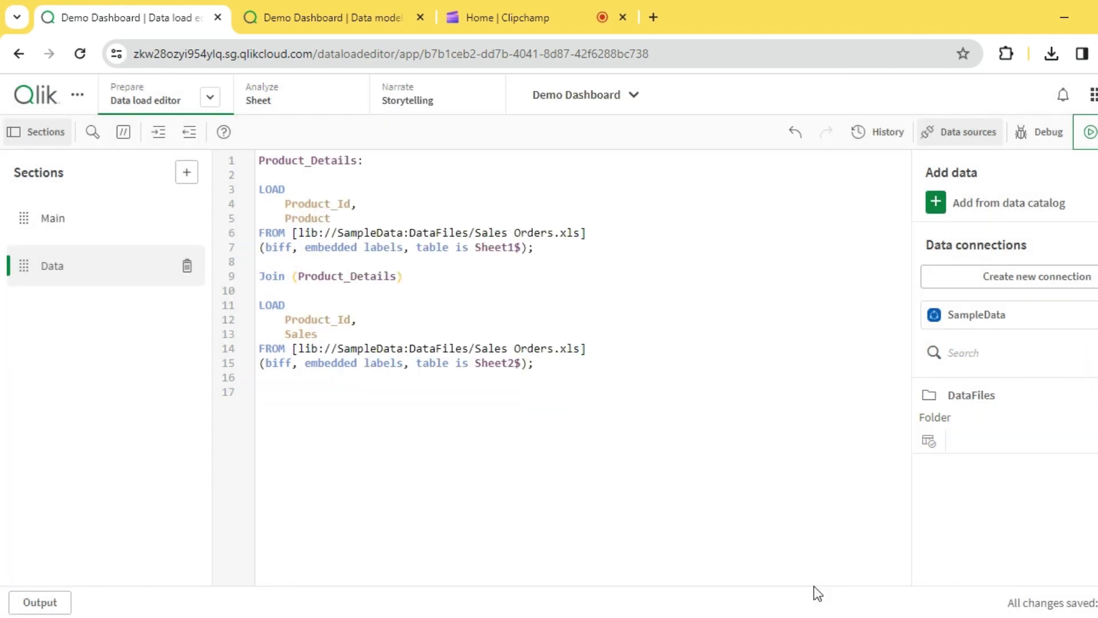
click(297, 17)
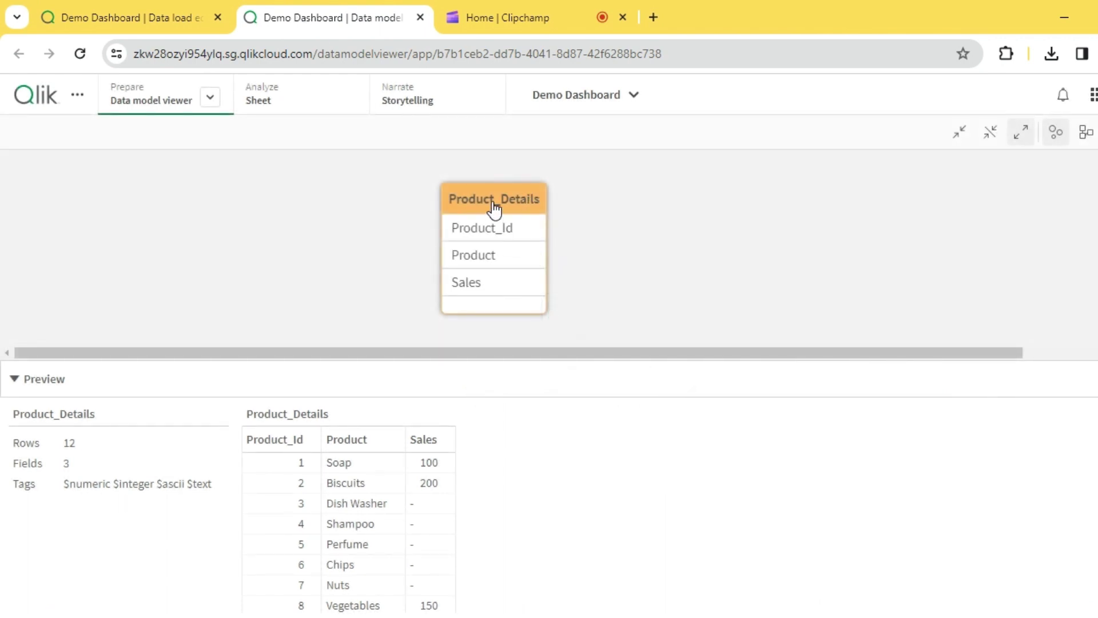
Examine the Product_Id, Product and Sales values across all rows of the Product_Details preview for the plain join
scroll(396, 550, down, 3)
scroll(369, 537, up, 3)
scroll(299, 486, down, 3)
scroll(297, 468, up, 3)
scroll(297, 486, down, 3)
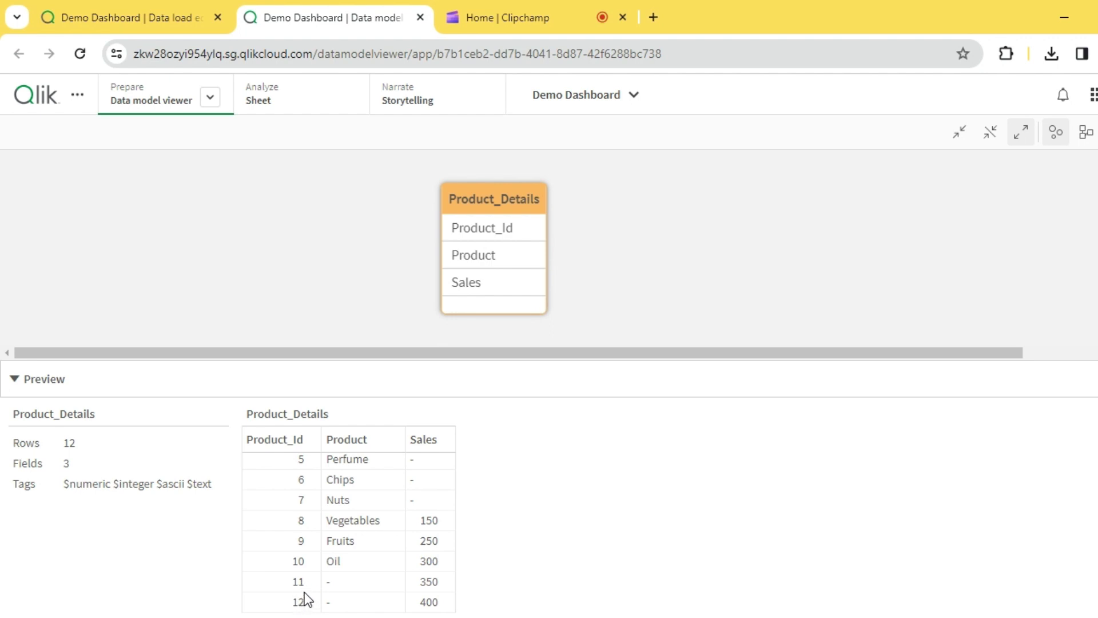
scroll(315, 586, up, 3)
scroll(434, 468, down, 3)
scroll(432, 534, up, 3)
scroll(432, 524, down, 3)
scroll(314, 574, up, 3)
scroll(338, 522, down, 3)
scroll(292, 503, up, 3)
scroll(294, 502, down, 3)
scroll(343, 503, up, 3)
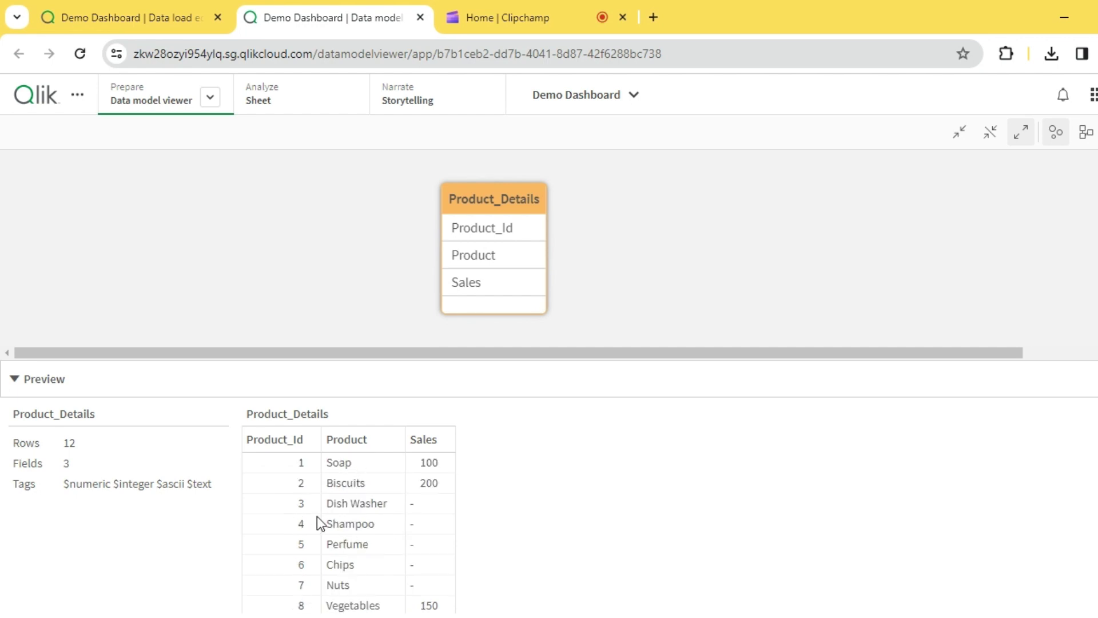
scroll(319, 520, down, 3)
Return to the load script and review the "Join (Product_Details)" statement on line 9
click(154, 15)
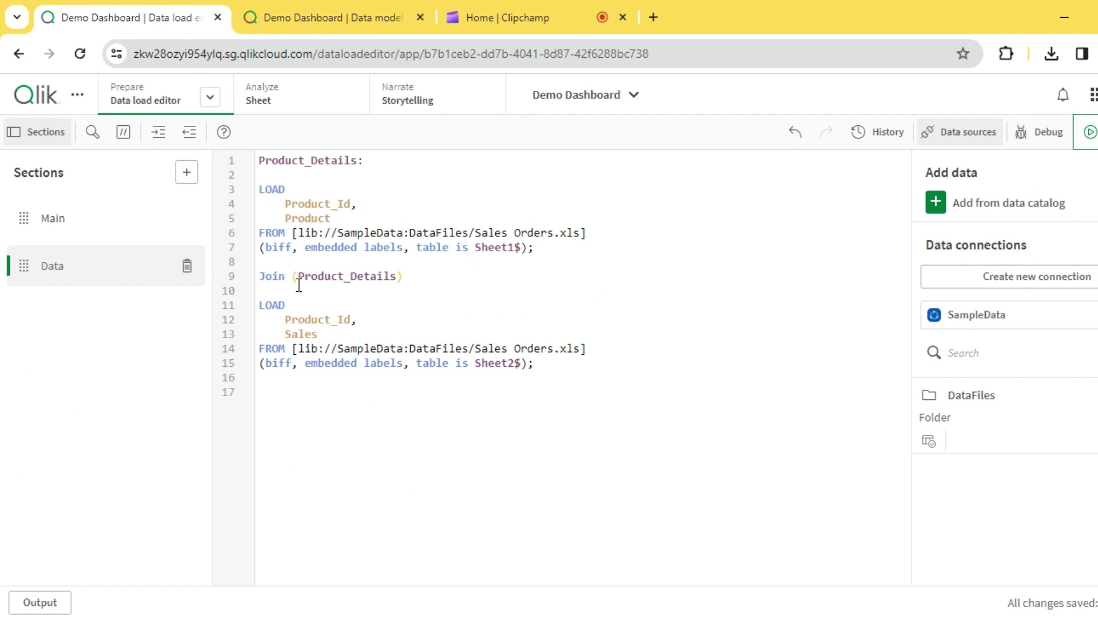
click(260, 276)
click(418, 276)
double_click(275, 276)
click(434, 273)
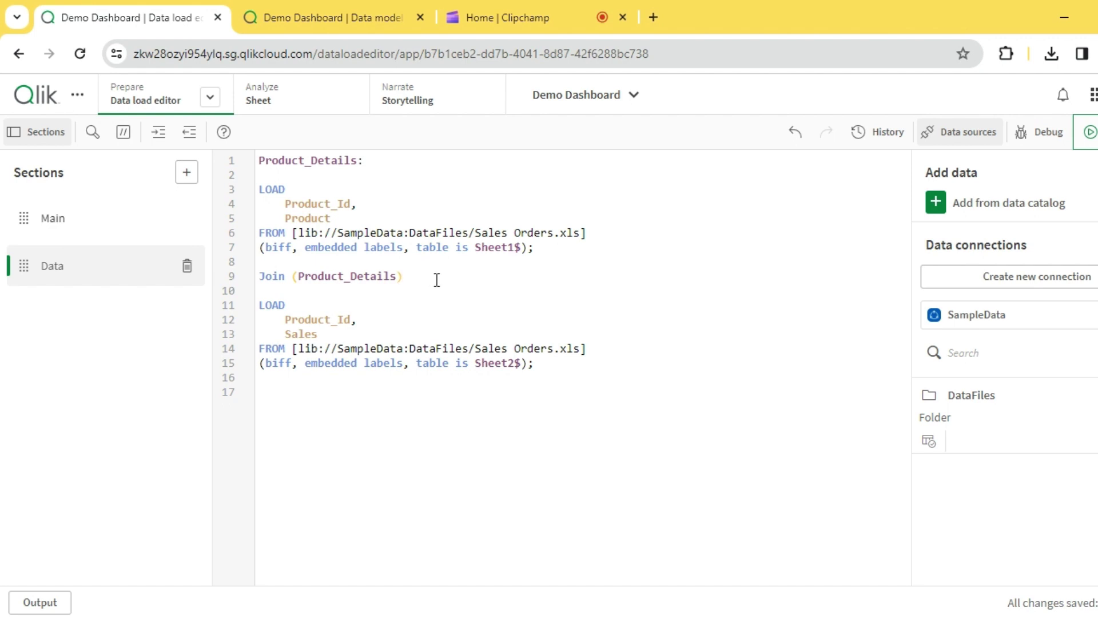